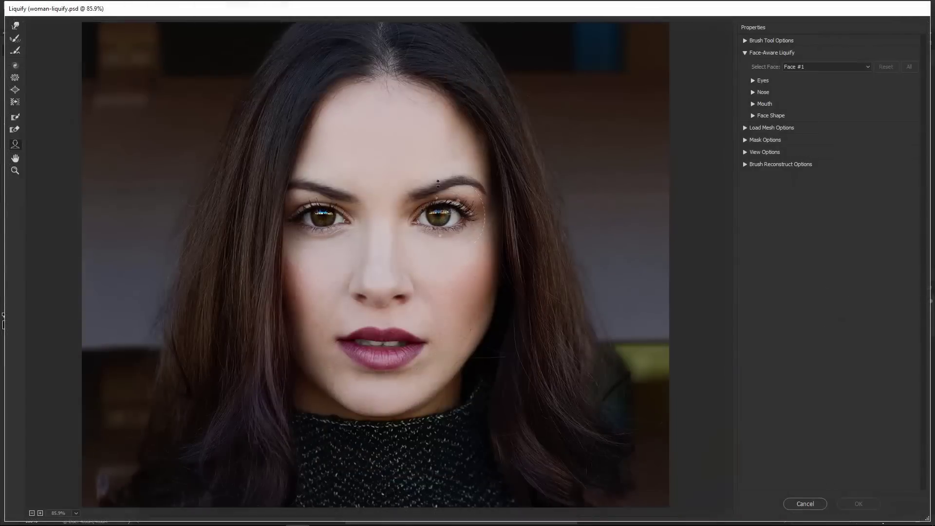
Raise the eyes, slim the jawline and fill out both lips in the Liquify preview
left_click_drag(440, 199, 441, 194)
left_click_drag(475, 367, 449, 365)
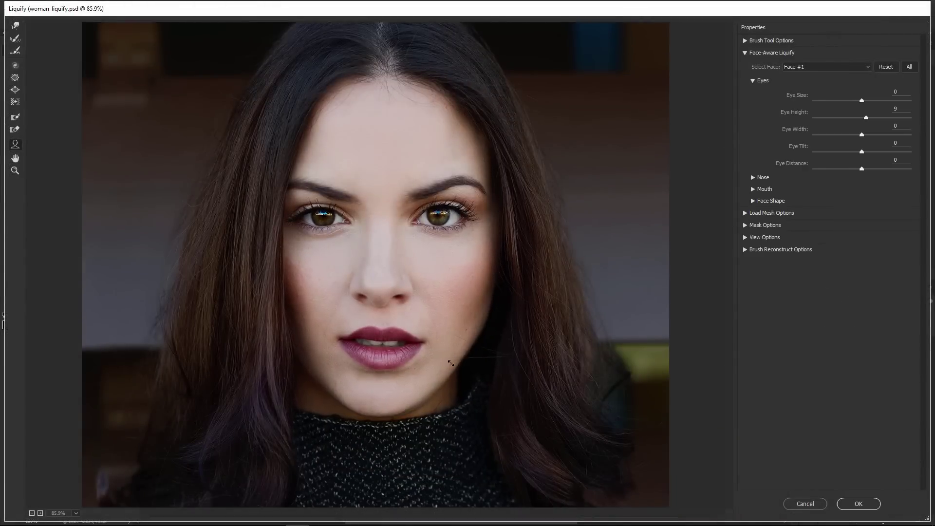
left_click_drag(382, 355, 382, 363)
left_click_drag(380, 328, 381, 325)
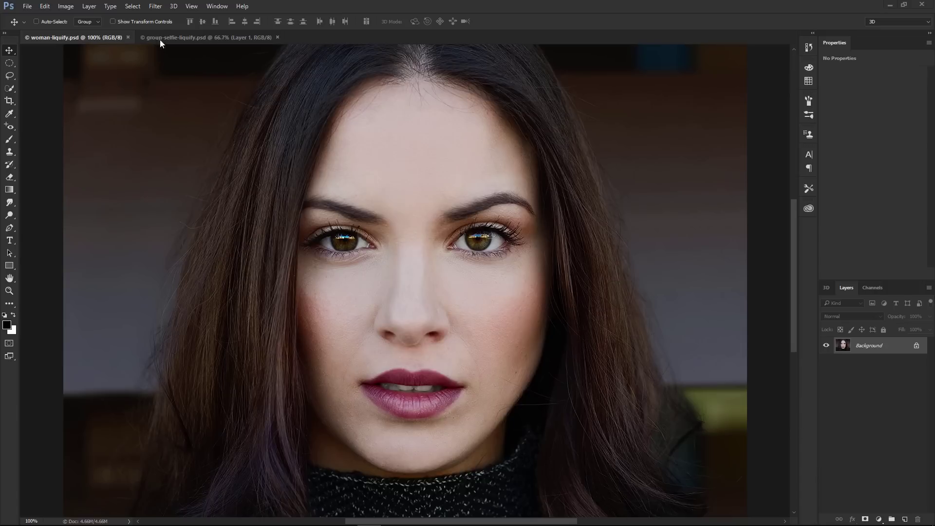
Reopen woman-liquify.psd in Filter > Liquify
left_click(155, 6)
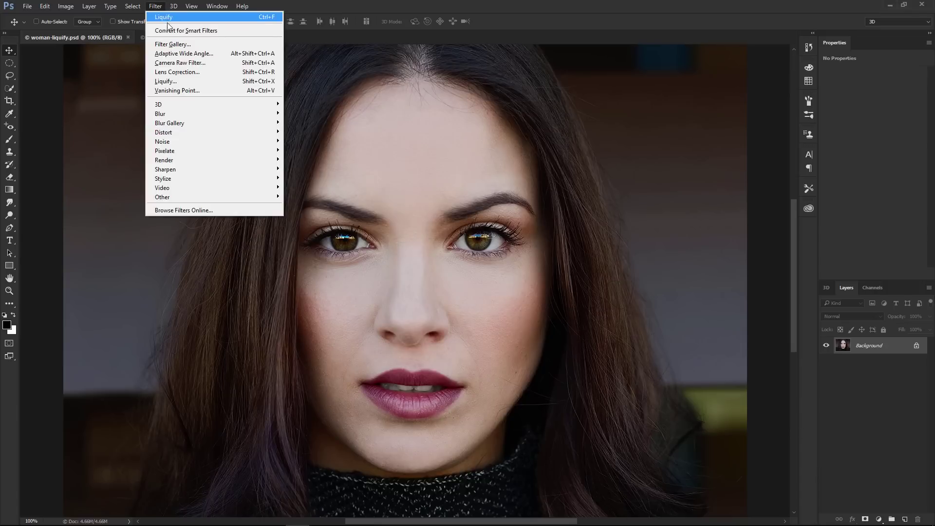
left_click(171, 81)
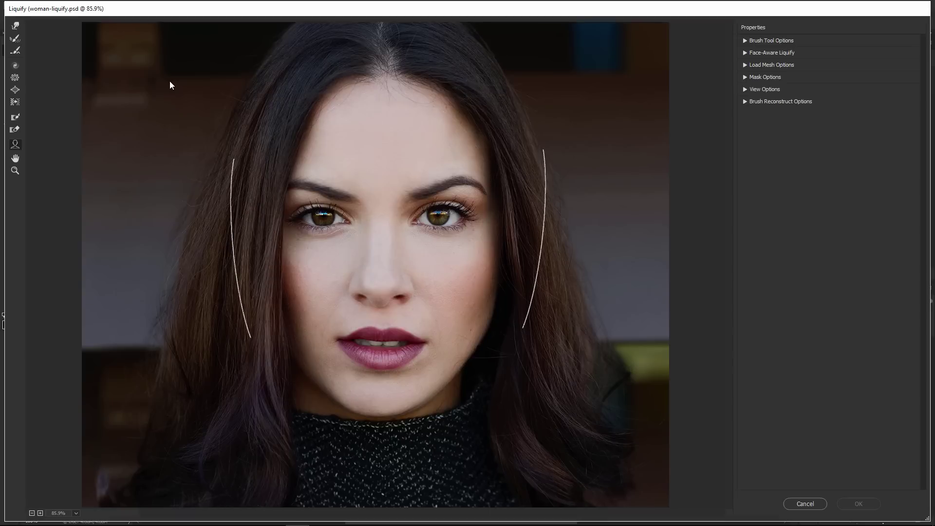
Switch from Forward Warp to the Face tool and expand the Face-Aware Liquify settings
left_click(15, 26)
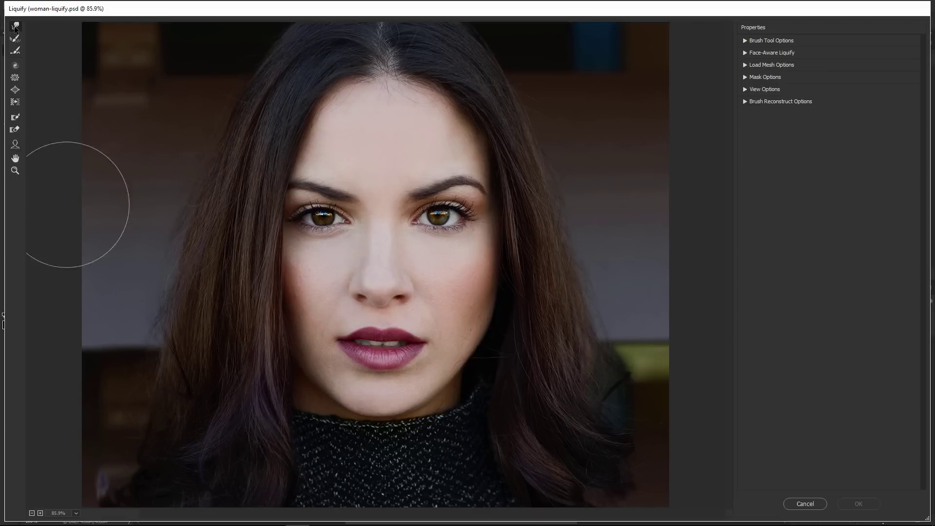
key("a")
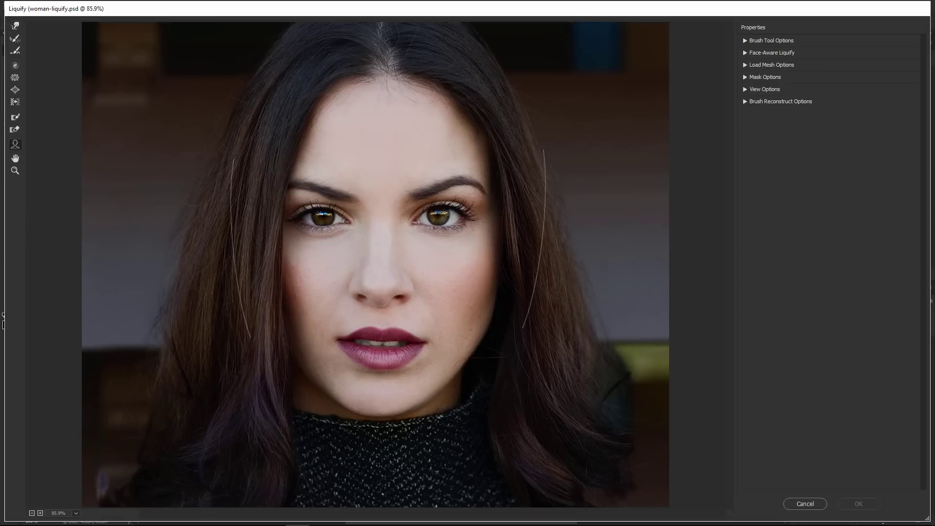
mouse_move(491, 224)
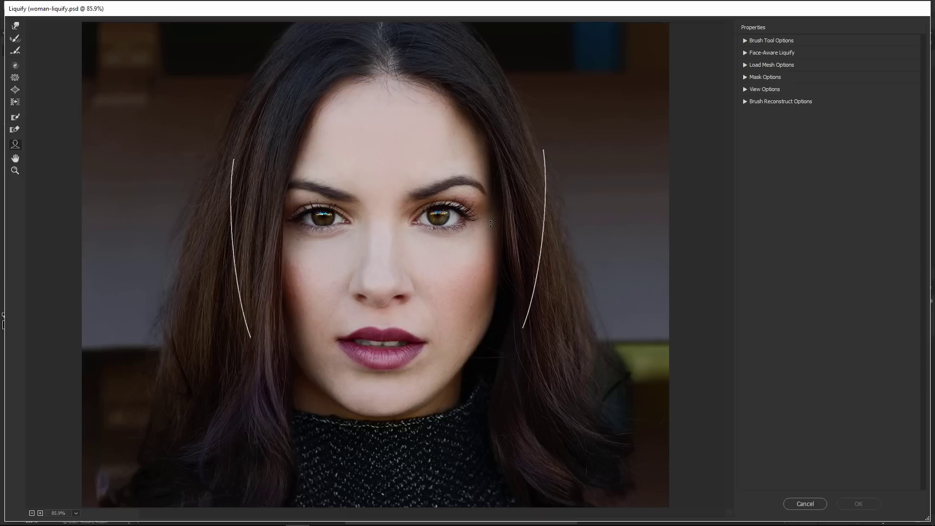
left_click(746, 53)
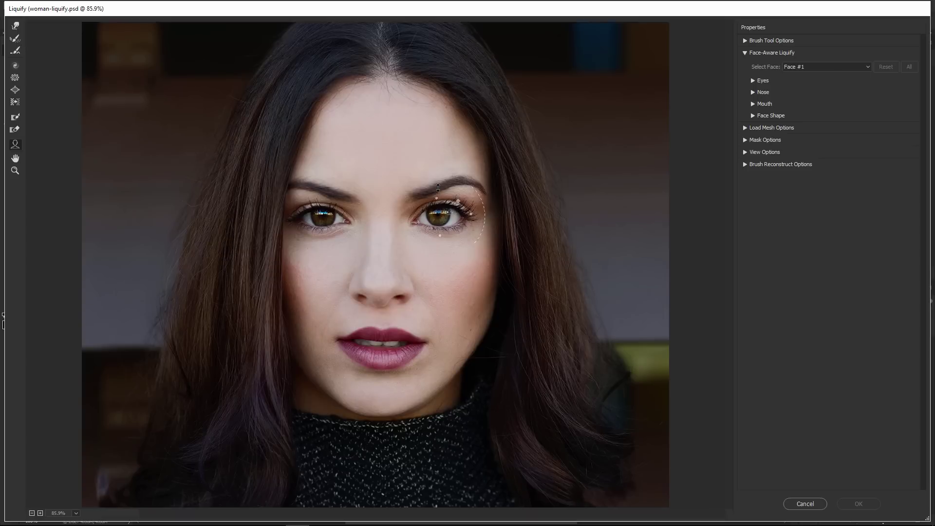
Drag face handles for Eye Height 9, Jawline -76, Upper Lip 5, Lower Lip 64, Smile -53
left_click_drag(439, 179, 438, 199)
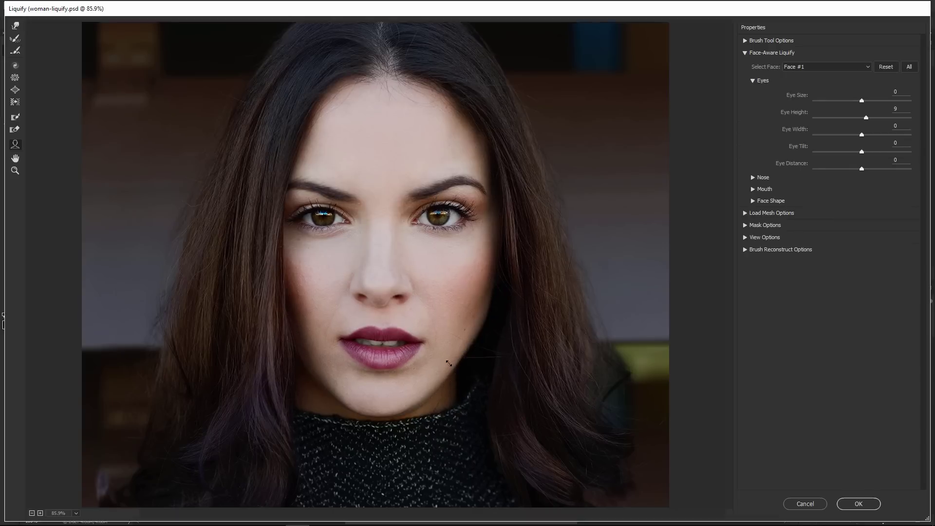
left_click_drag(451, 363, 429, 363)
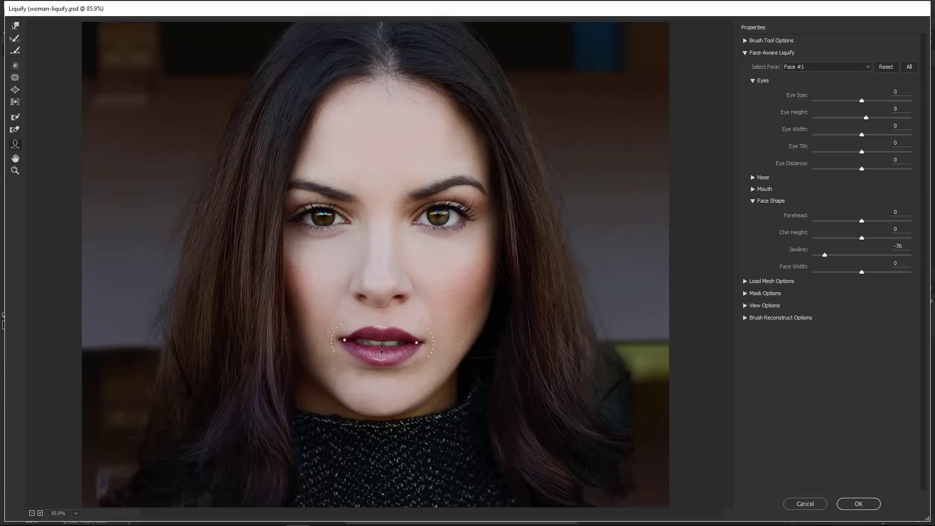
mouse_move(381, 348)
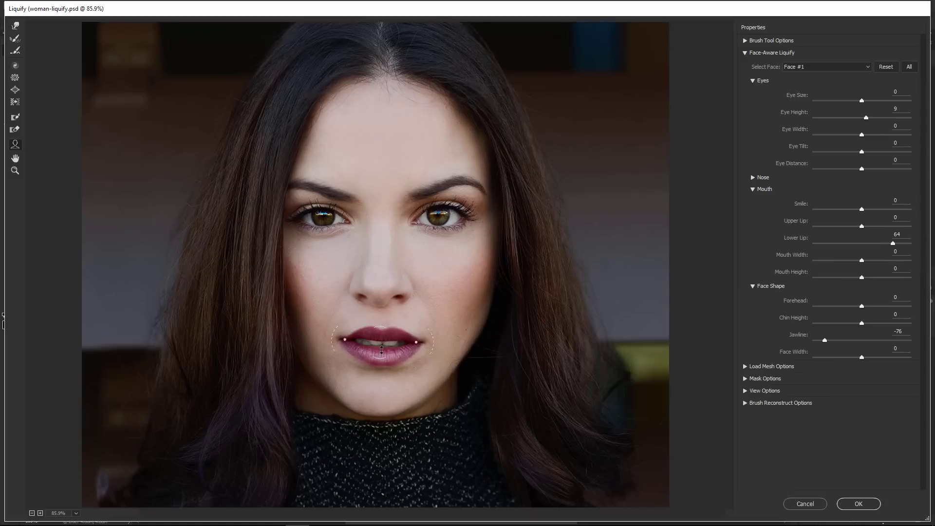
left_click_drag(381, 320, 380, 327)
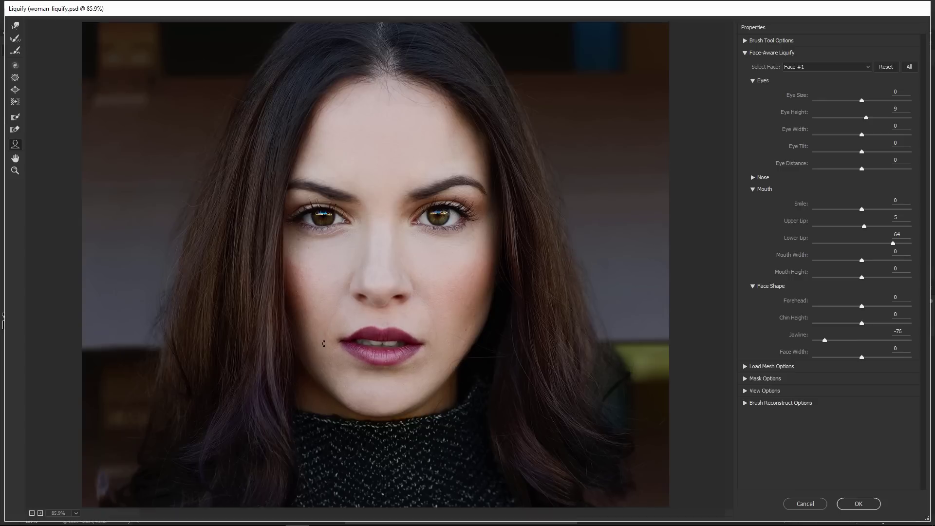
left_click_drag(324, 344, 324, 344)
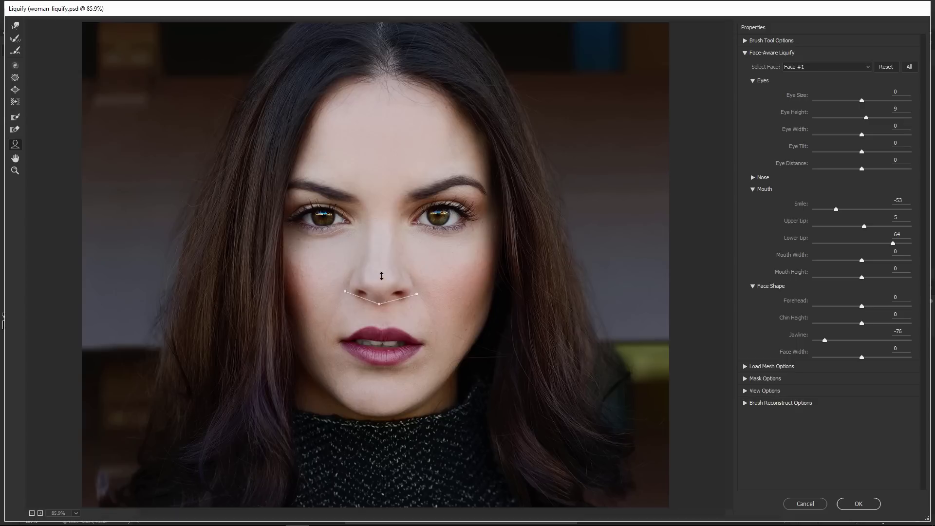
Raise the nose to Nose Height 6, then move the right eye inward and the nose lower
left_click_drag(381, 308, 381, 304)
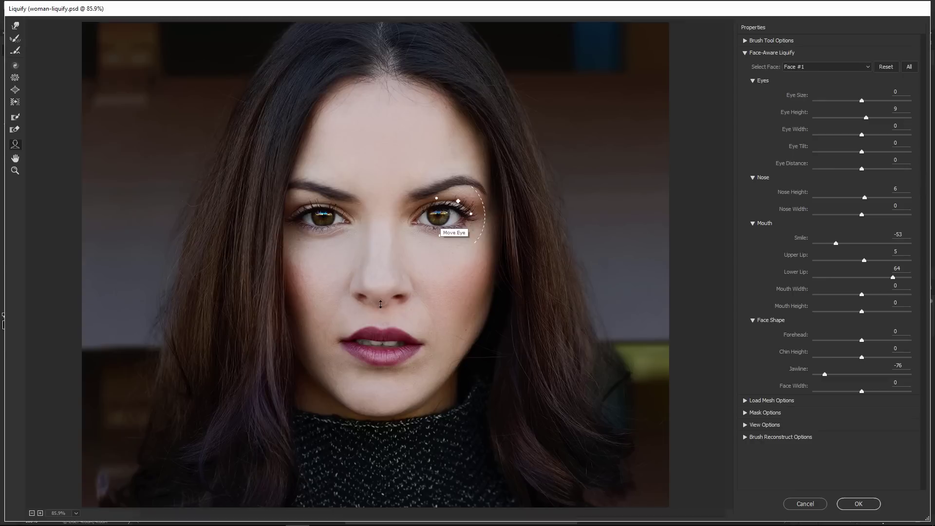
mouse_move(438, 217)
left_mouse_down()
mouse_move(425, 219)
mouse_move(446, 225)
left_mouse_up()
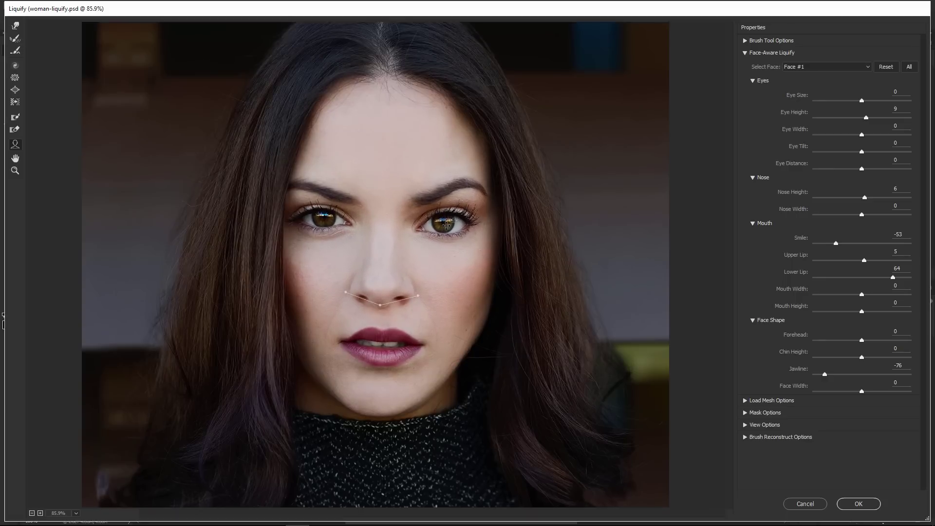
left_click_drag(382, 250, 375, 278)
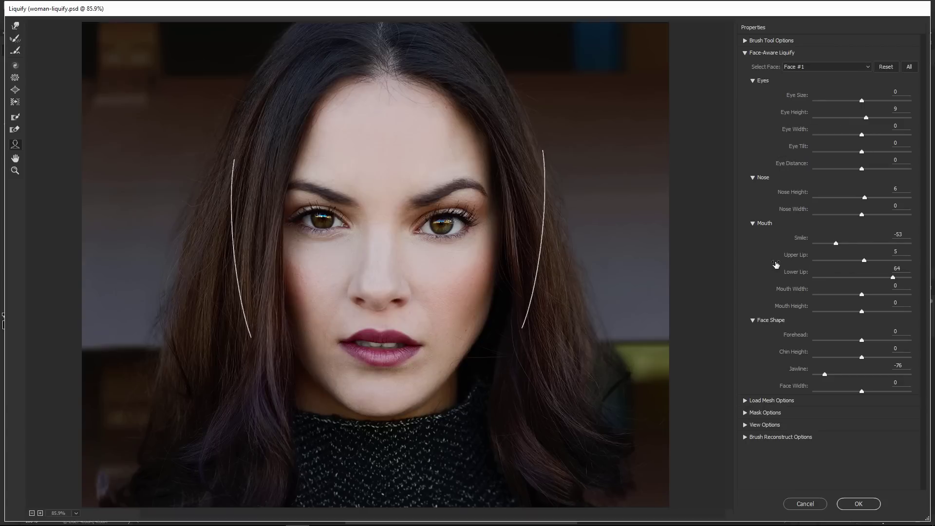
Collapse the Face-Aware sections and enlarge the eyes slightly with Eye Size
left_click(753, 81)
left_click(754, 92)
left_click(753, 103)
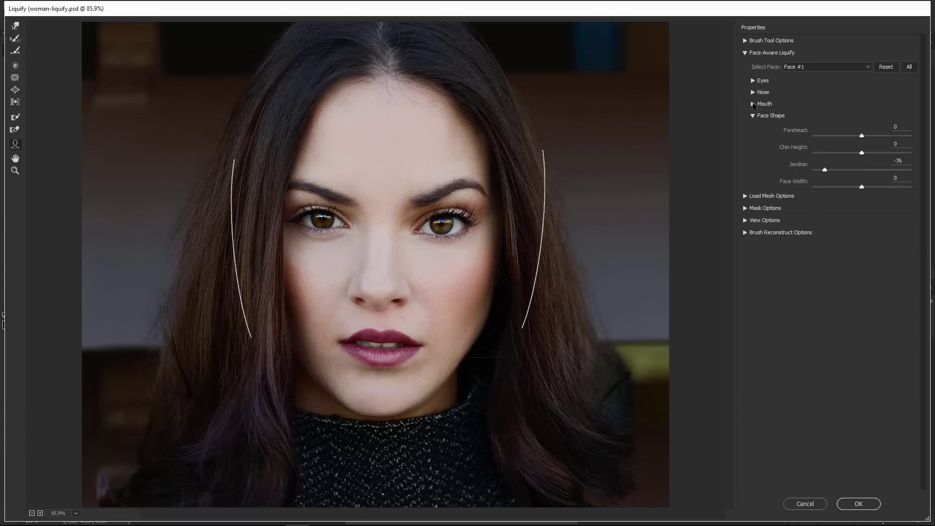
left_click(753, 115)
left_click(754, 81)
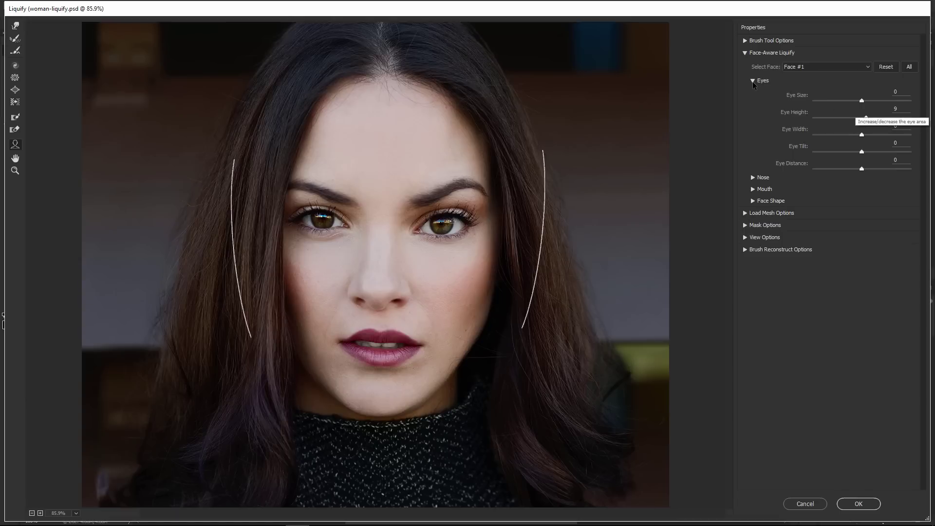
left_click_drag(841, 99, 861, 101)
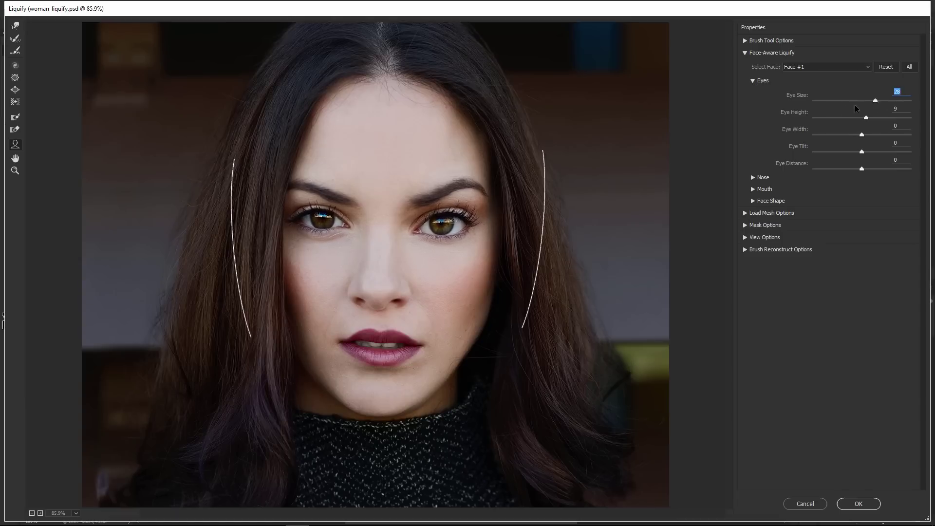
left_click(754, 81)
Set the face shape to Forehead 1 and Chin Height -13
left_click(753, 115)
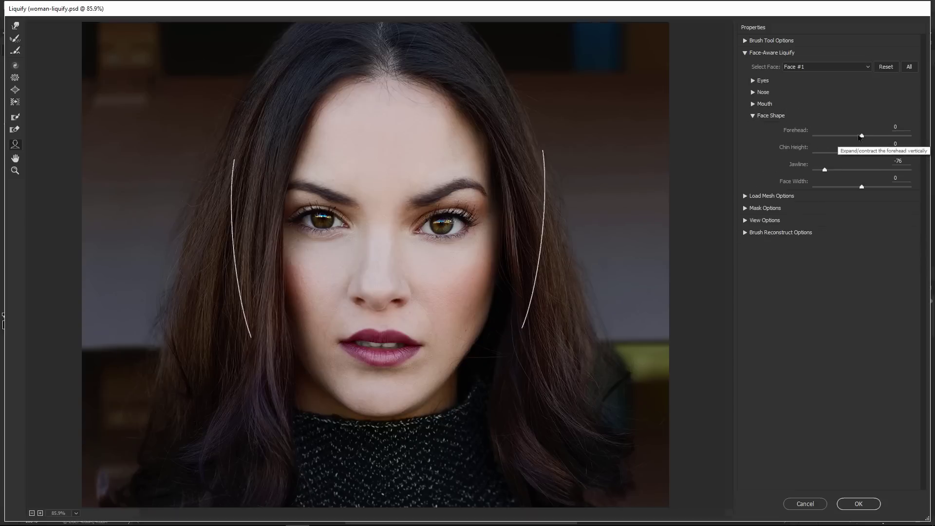
mouse_move(862, 136)
left_mouse_down()
mouse_move(817, 140)
mouse_move(864, 142)
left_mouse_up()
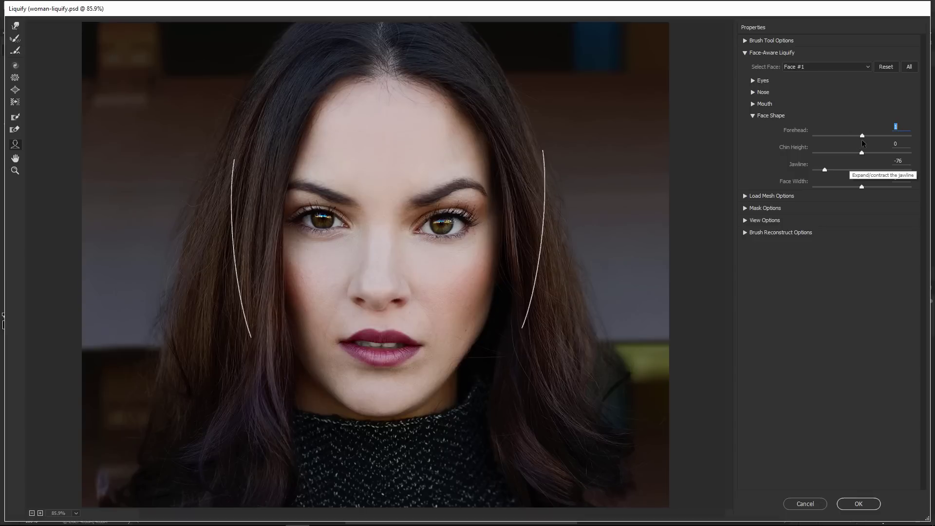
left_click_drag(862, 152, 848, 190)
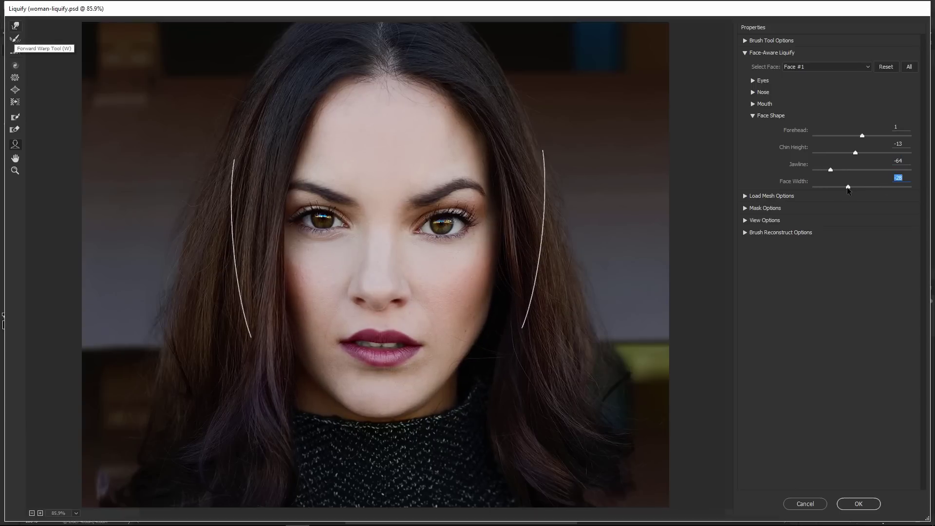
With a larger Forward Warp brush, push both sides of the face outward
left_click(15, 27)
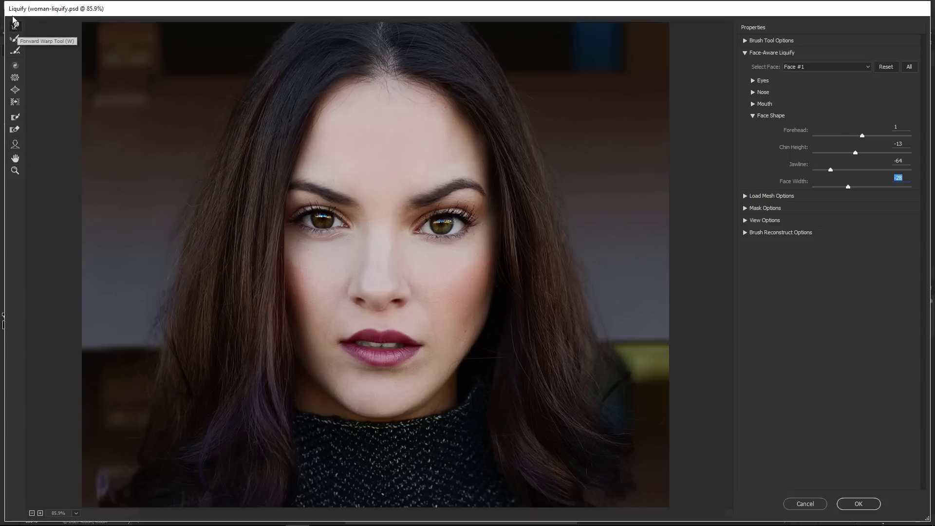
key("bracketright")
key("bracketright")
key("bracketright")
key("bracketright")
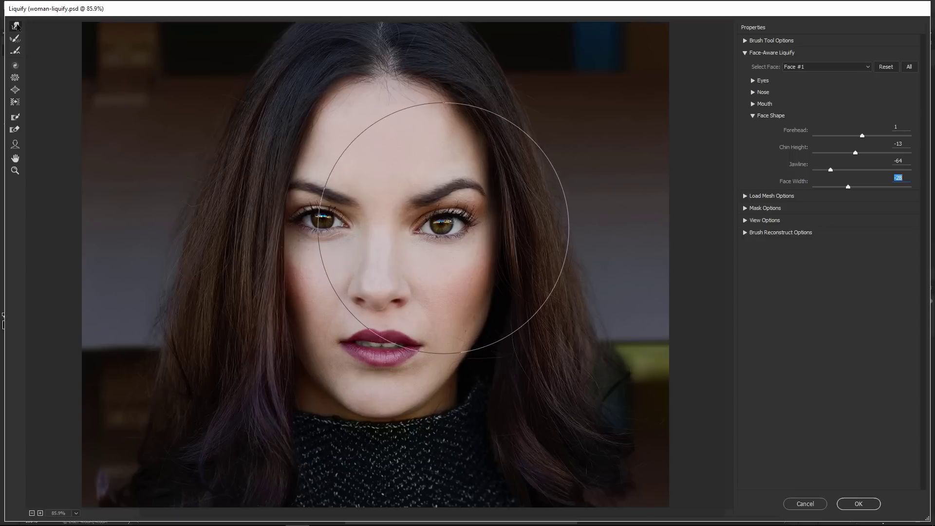
left_click_drag(443, 238, 473, 229)
left_click_drag(319, 222, 291, 216)
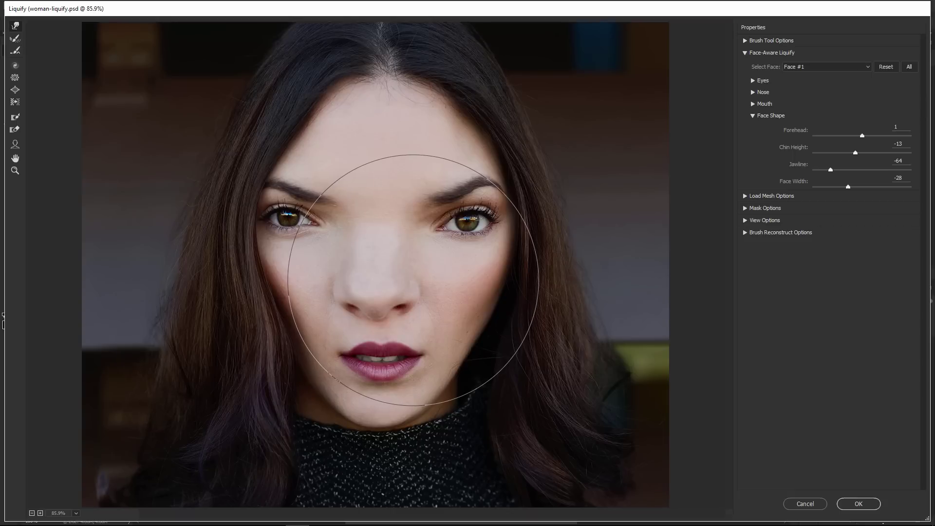
Back in the Face tool, set Eye Size -30 and Eye Tilt -33
key("a")
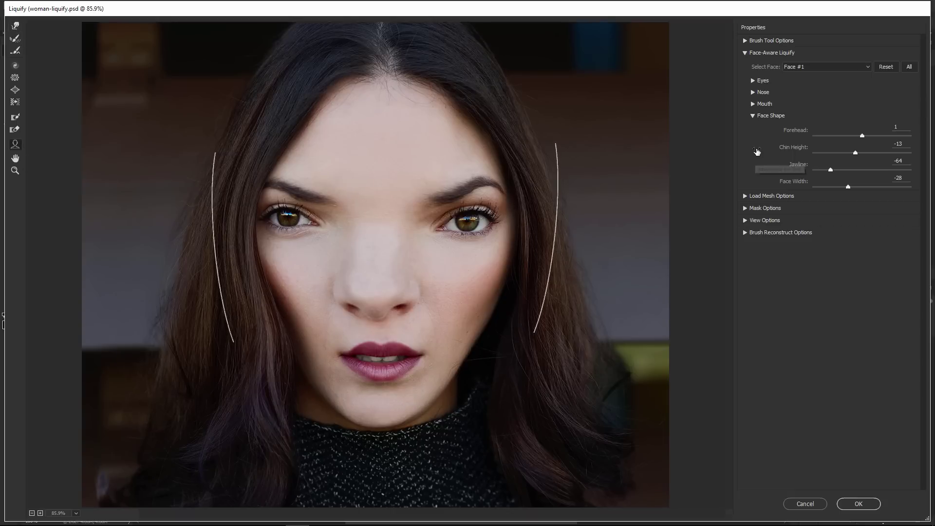
left_click(753, 80)
left_click_drag(862, 100, 847, 101)
left_click_drag(861, 152, 822, 169)
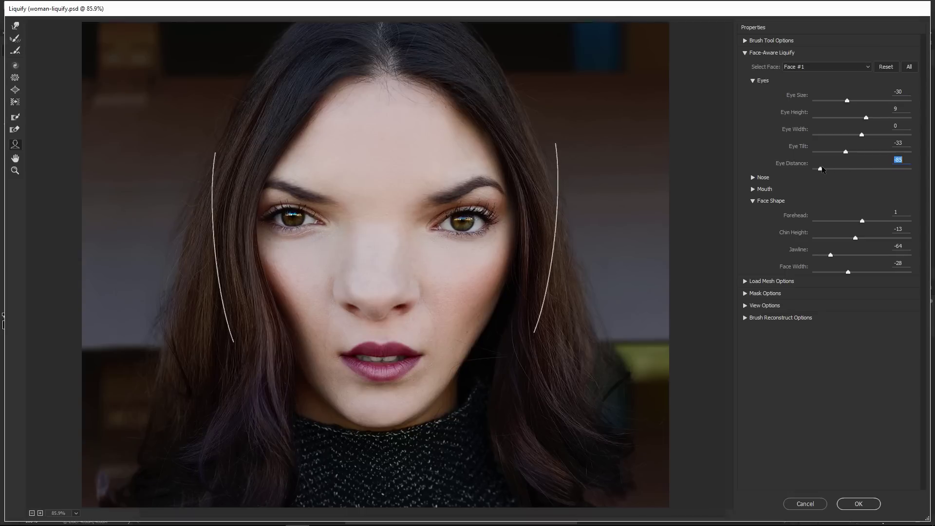
Cancel the portrait's Liquify edits and open group-selfie-liquify.psd in Liquify
left_click(799, 506)
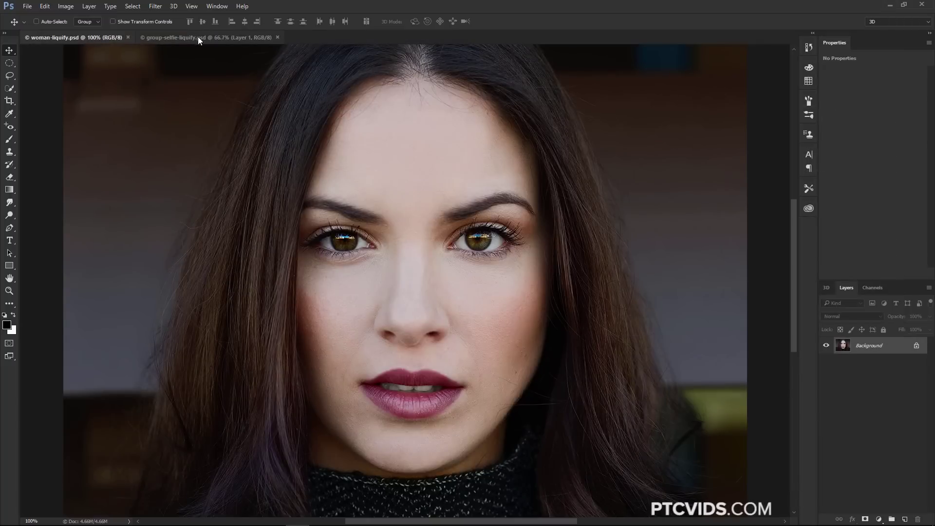
left_click(198, 36)
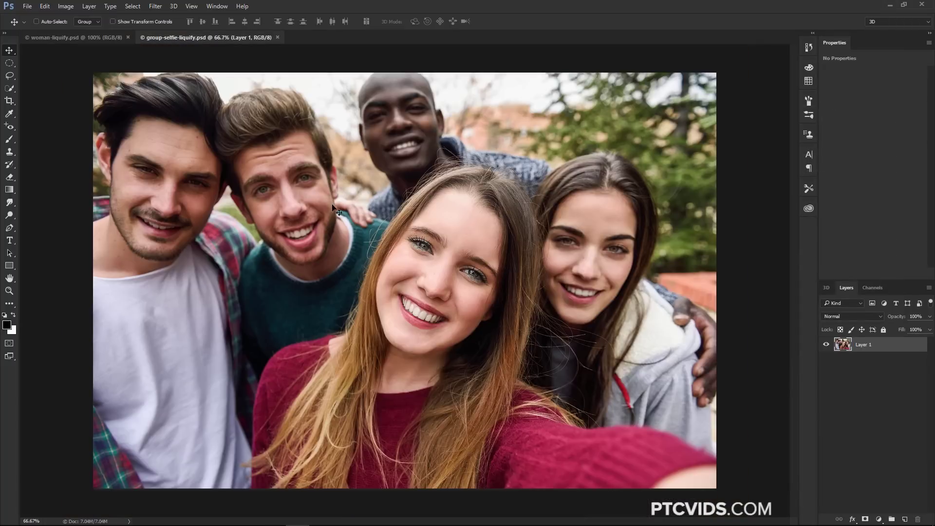
left_click(156, 6)
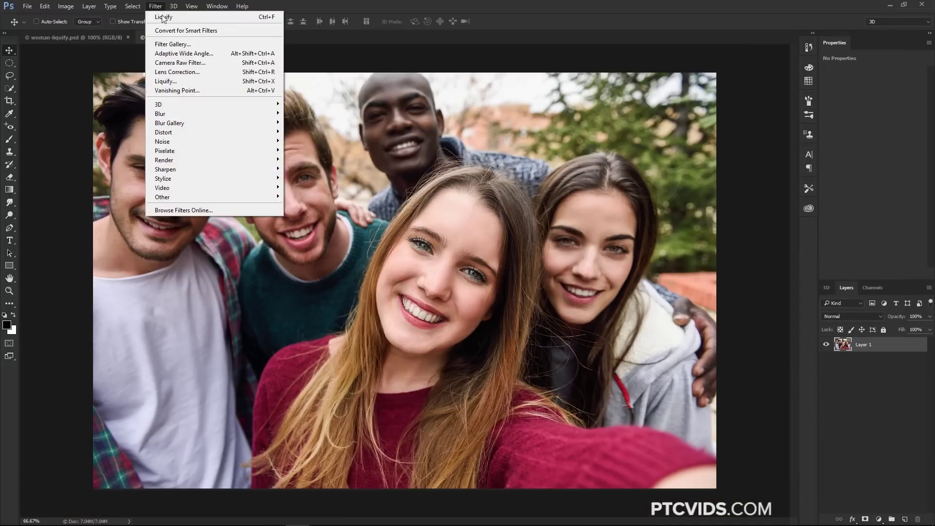
left_click(170, 83)
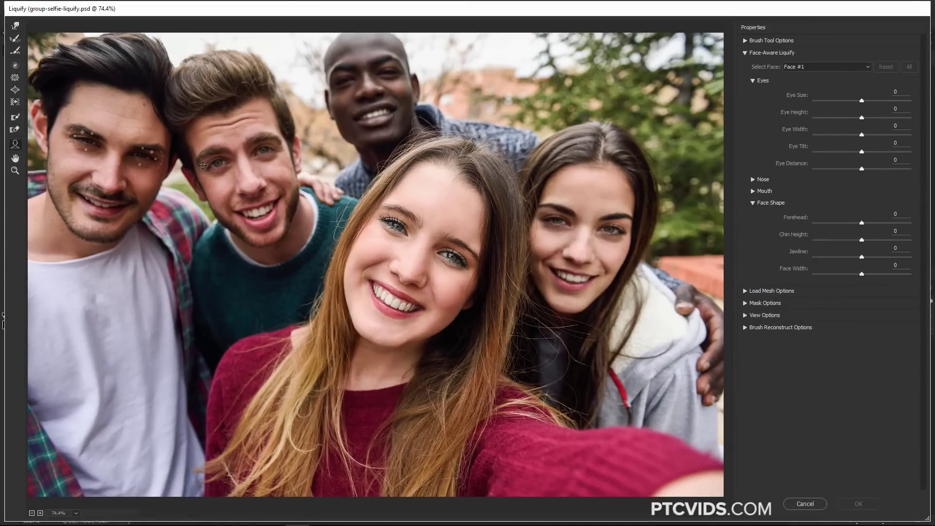
Select Face #4, the centre girl, from the detected faces list
left_click(800, 69)
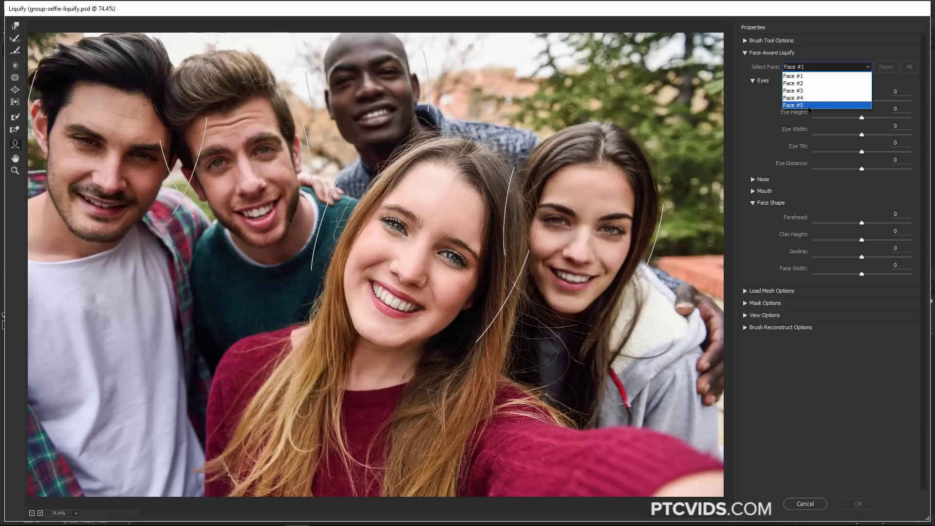
left_click(799, 70)
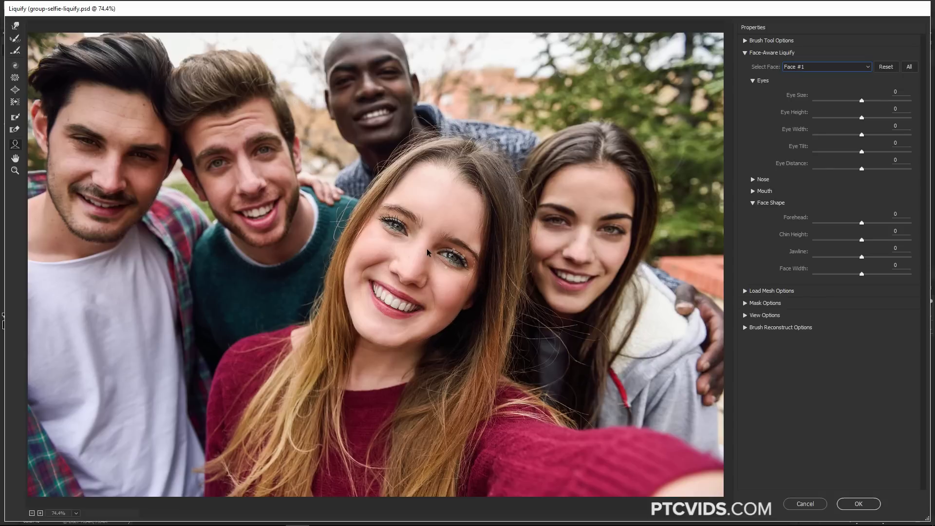
left_click(827, 67)
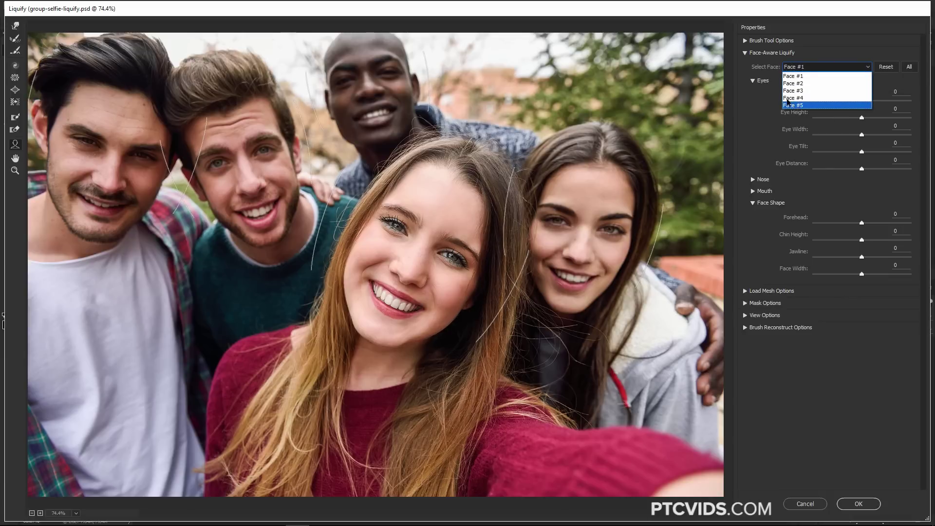
left_click(800, 99)
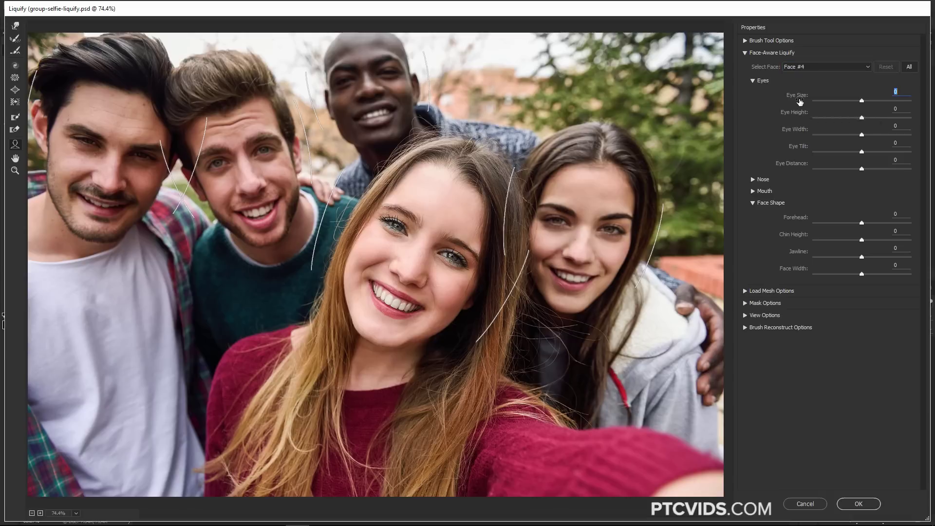
Set Face #4 to Forehead -77, Jawline -100, Face Width 90 and Chin Height 100
left_click_drag(861, 223, 825, 223)
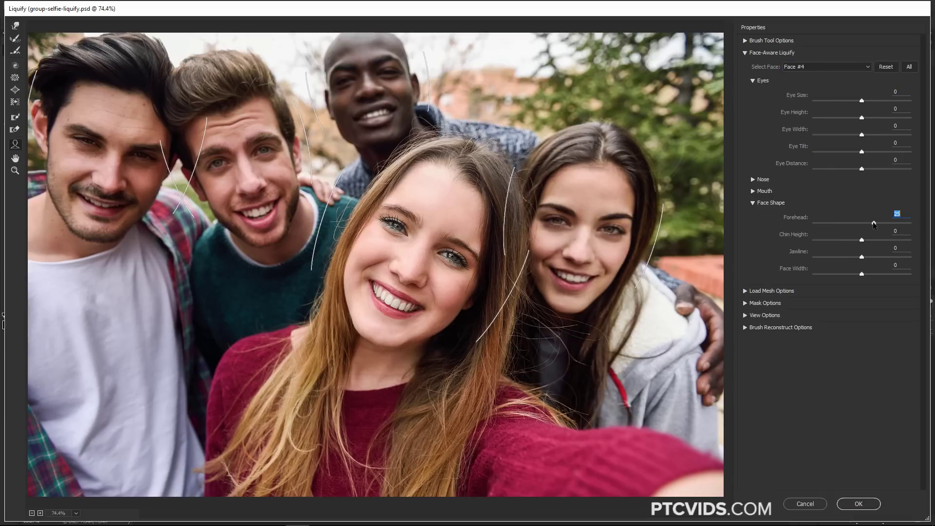
left_click_drag(861, 257, 843, 256)
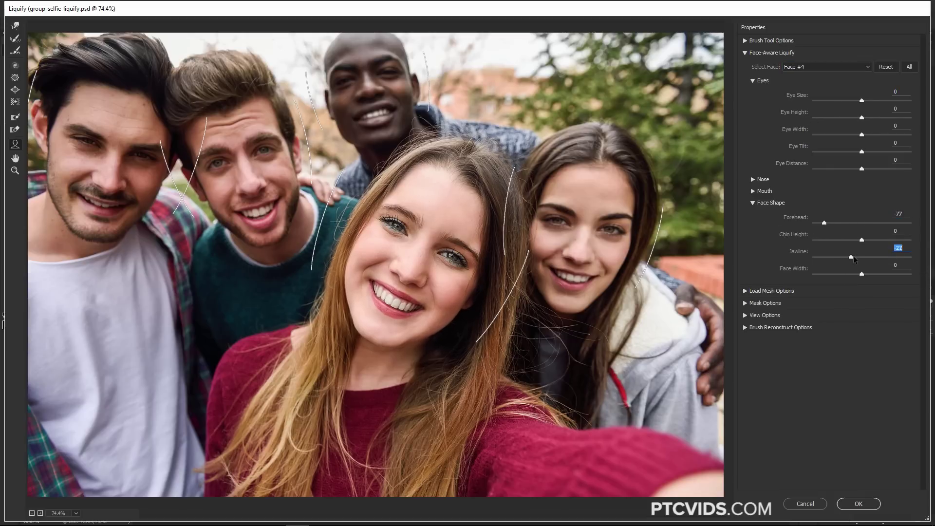
left_click(846, 257)
left_click_drag(862, 274, 905, 275)
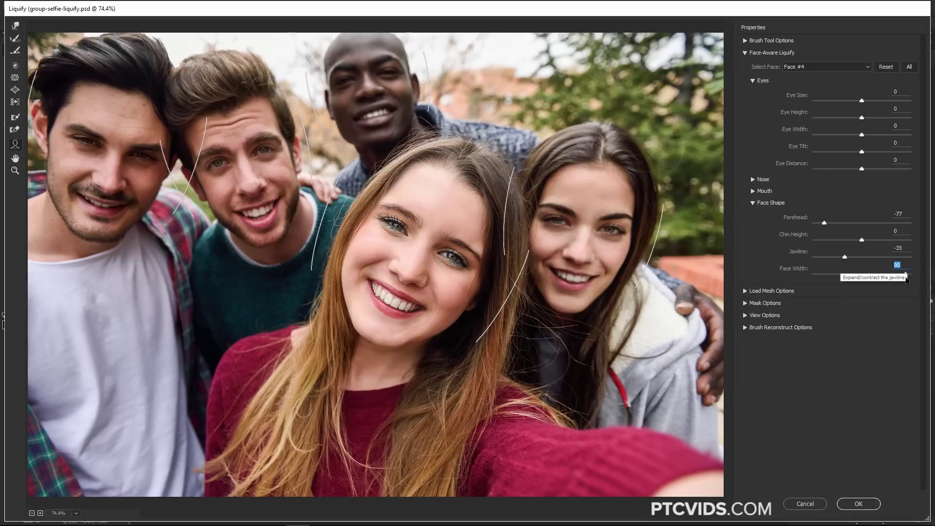
left_click_drag(845, 257, 795, 266)
left_click_drag(862, 240, 911, 240)
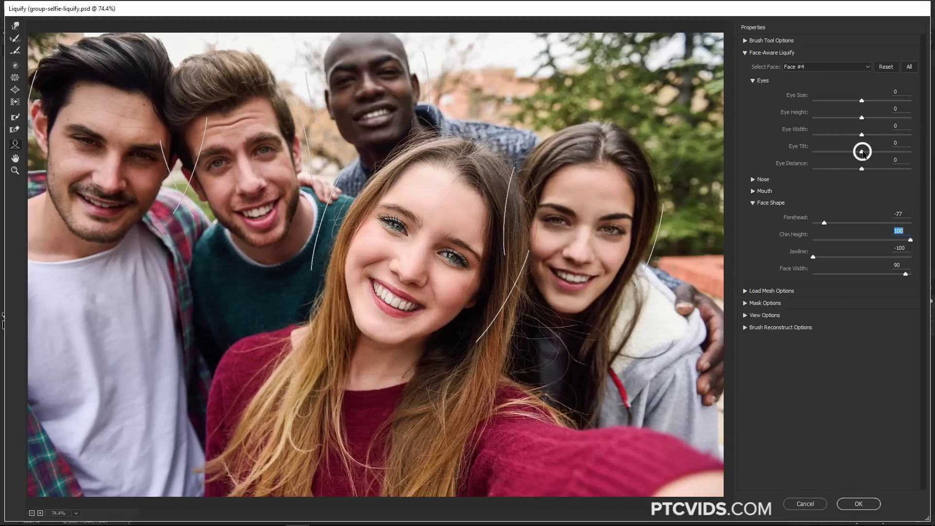
Tilt the eyes to 18 and apply the Liquify to the group selfie
left_click_drag(863, 152, 851, 170)
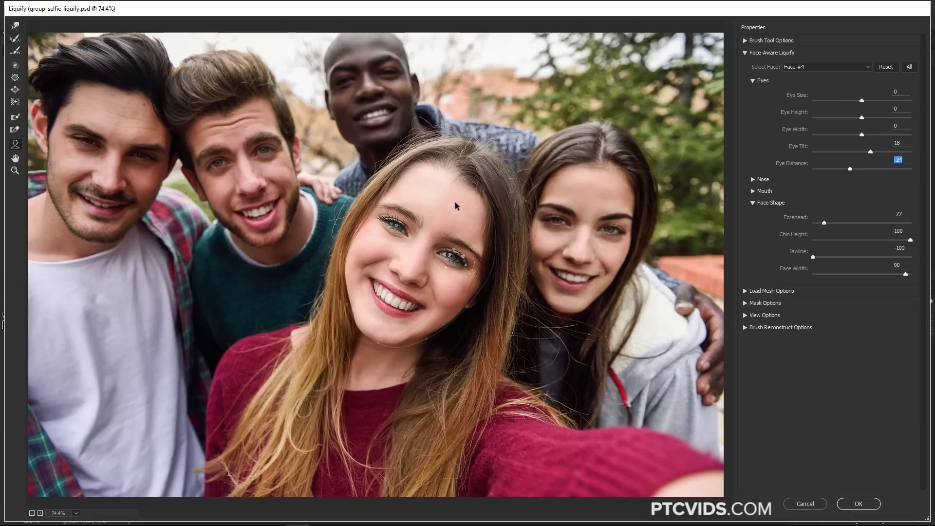
mouse_move(477, 169)
mouse_move(527, 238)
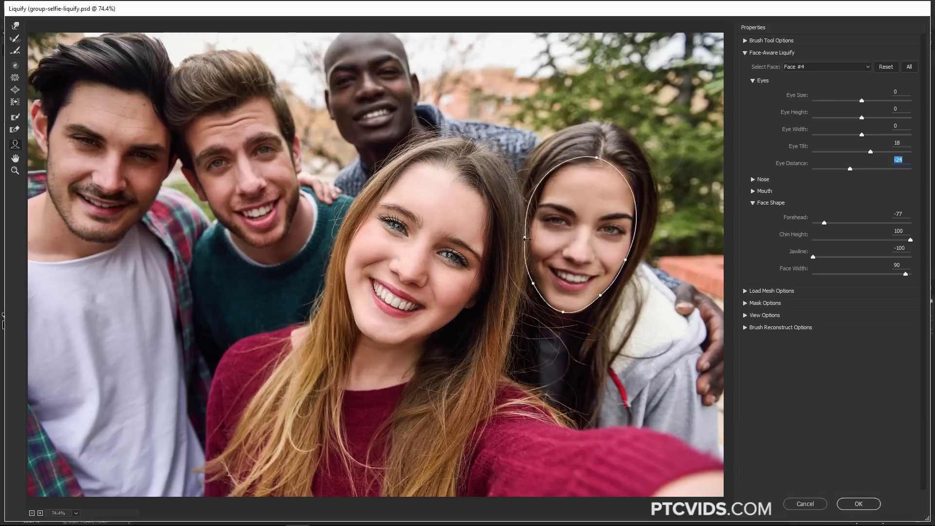
mouse_move(445, 234)
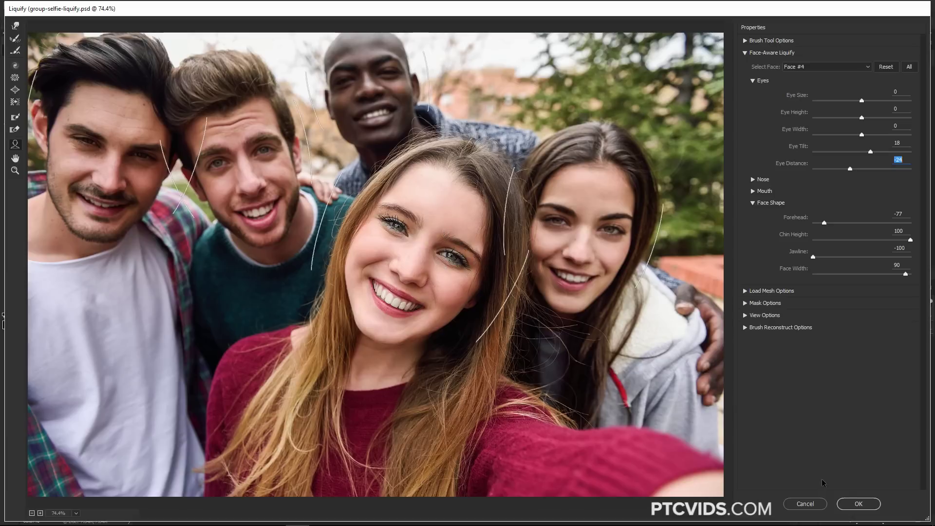
left_click(854, 503)
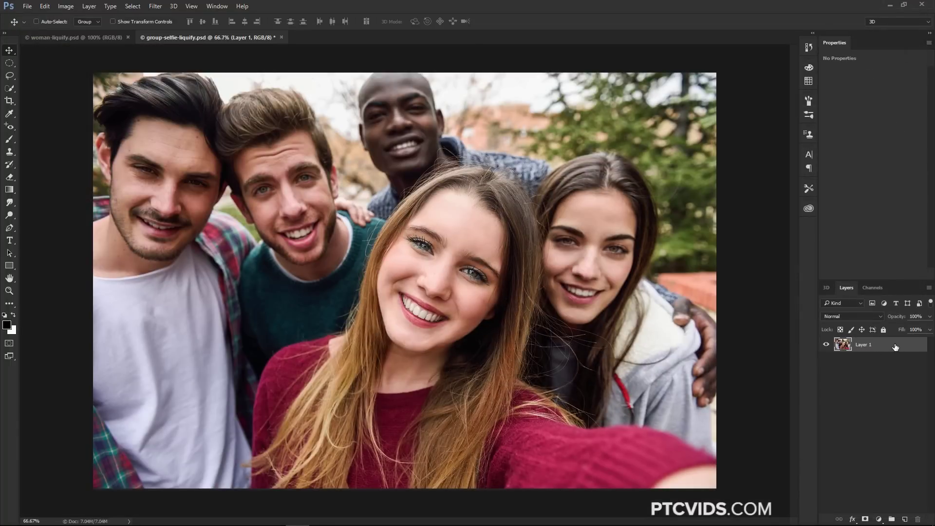
Undo the applied Liquify and convert Layer 1 to a smart object
key("ctrl+z")
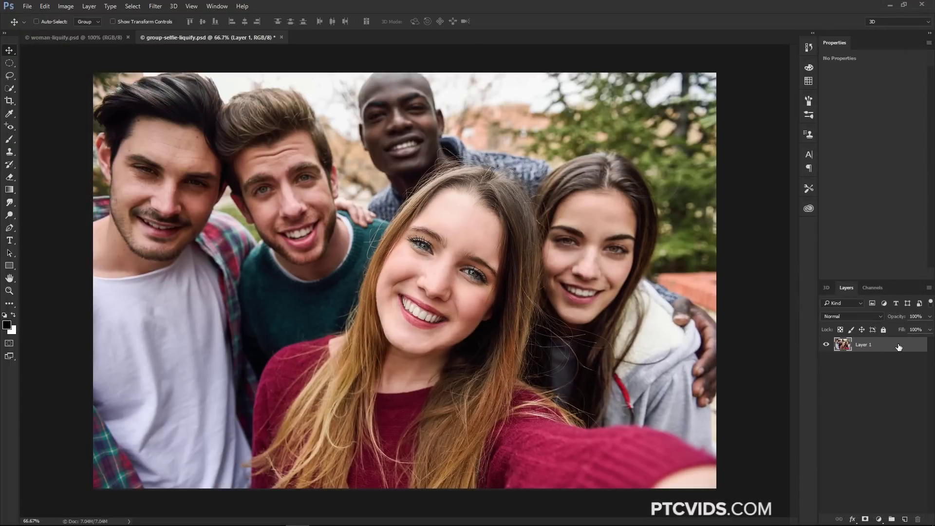
right_click(899, 346)
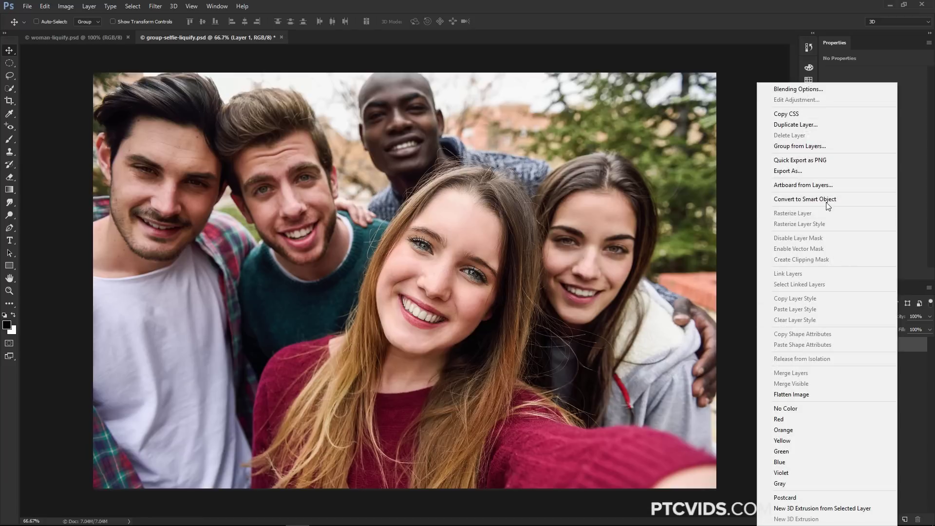
left_click(826, 199)
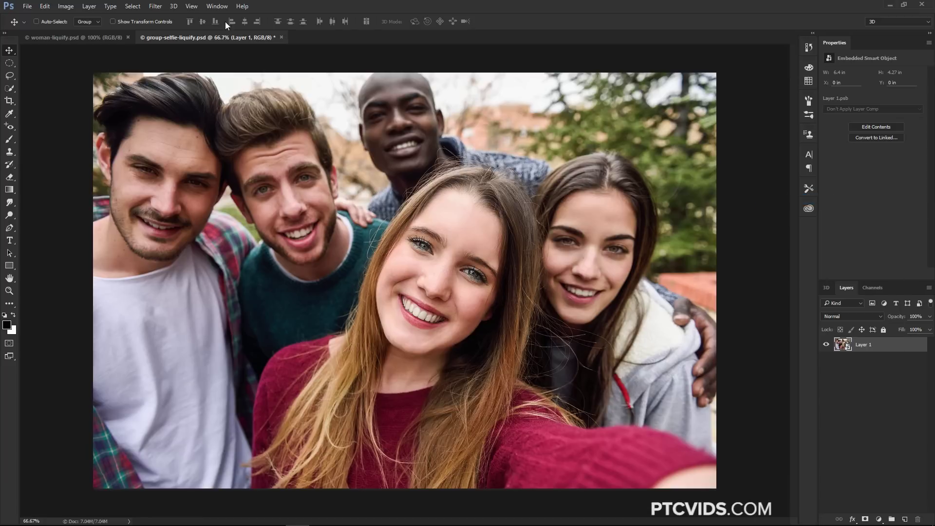
Apply Liquify as a smart filter with Forehead 45, Chin Height -57, Face Width -72
left_click(155, 7)
left_click(178, 81)
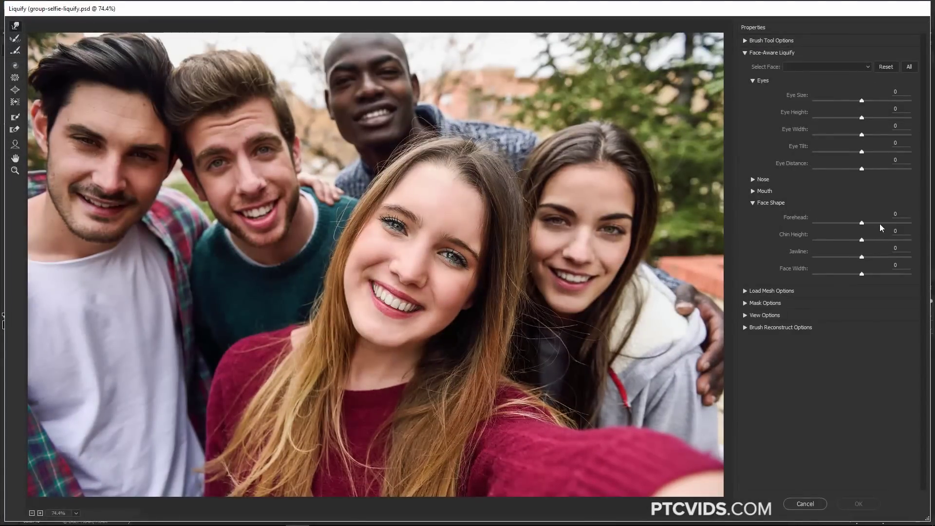
left_click_drag(862, 240, 884, 223)
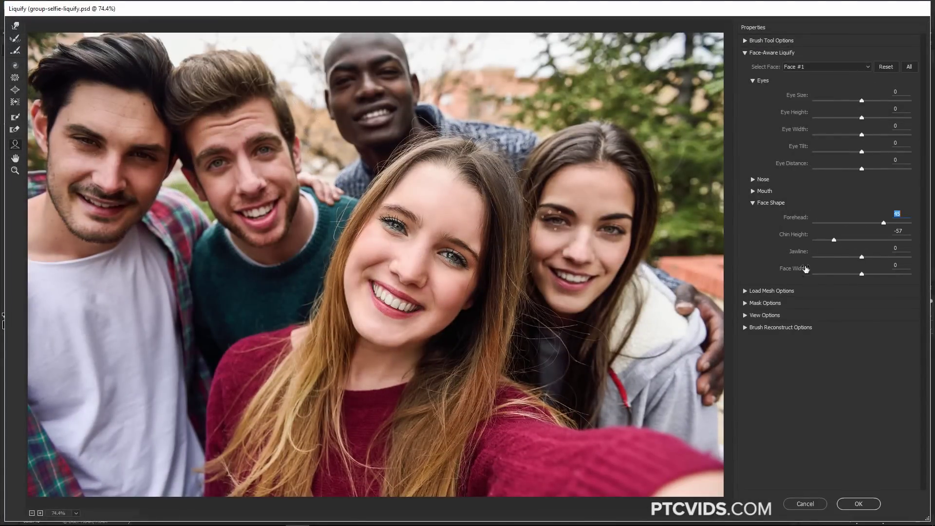
left_click_drag(865, 275, 817, 274)
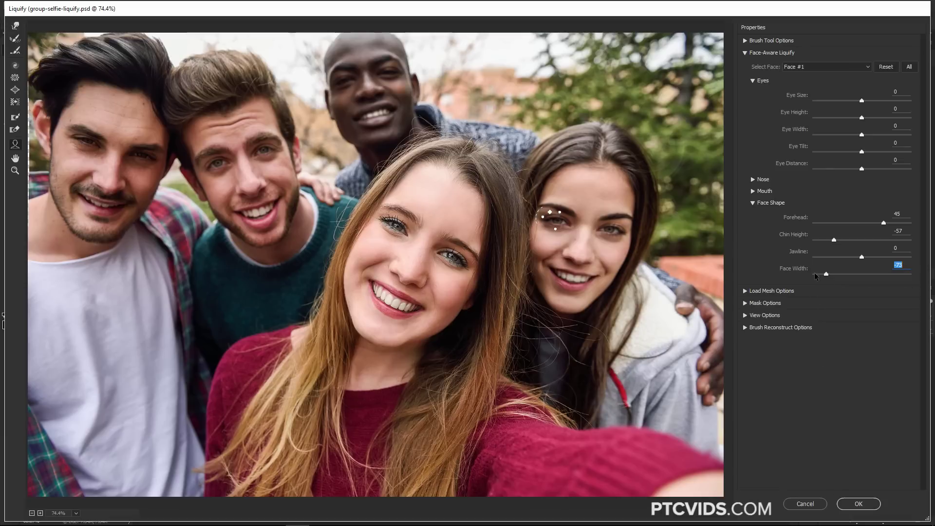
left_click(839, 504)
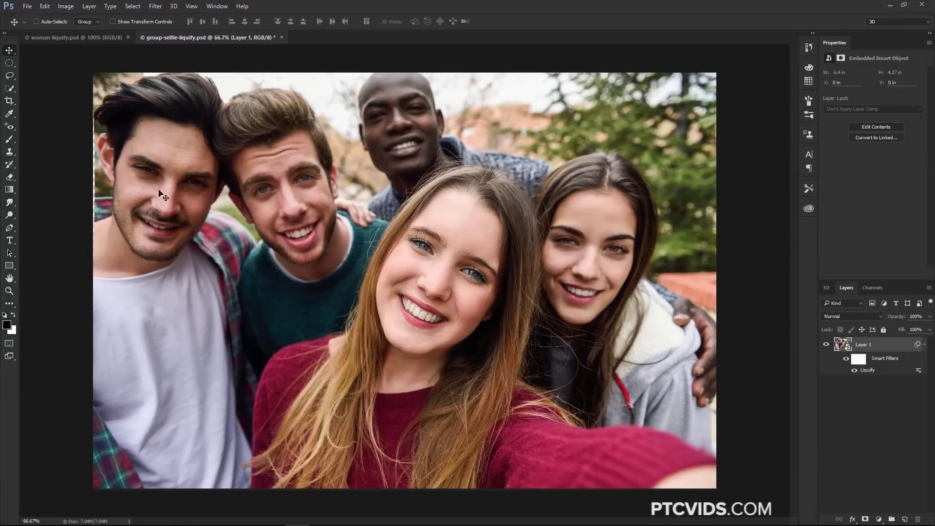
Hide the Liquify smart filter to compare, then reopen and reapply its face settings
left_click(855, 372)
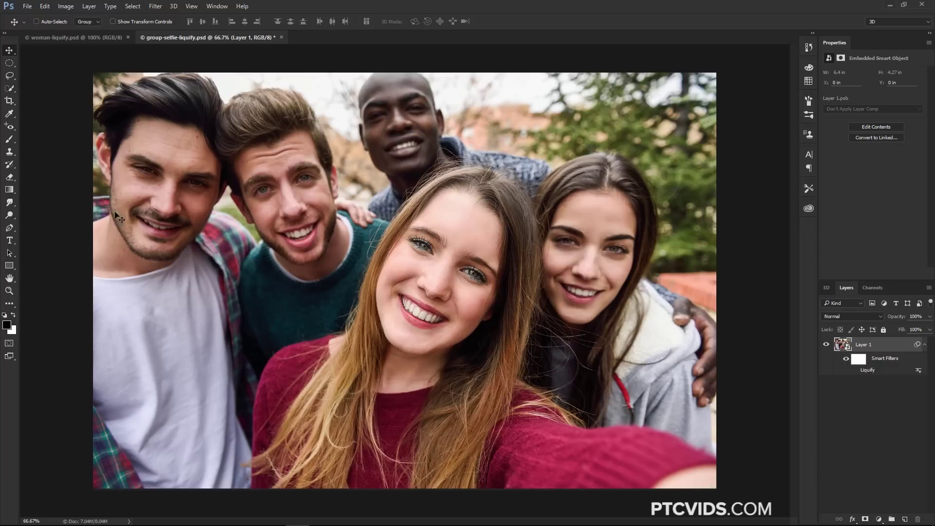
double_click(867, 370)
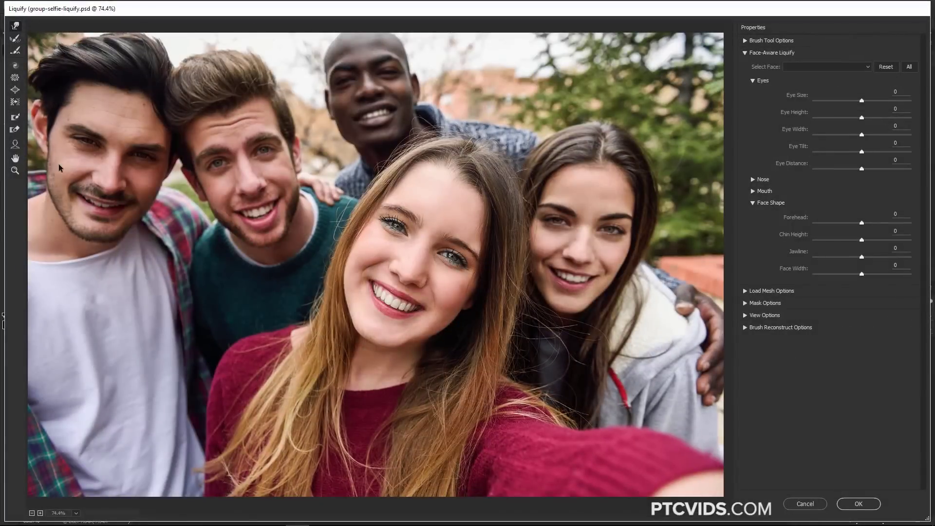
left_click(856, 507)
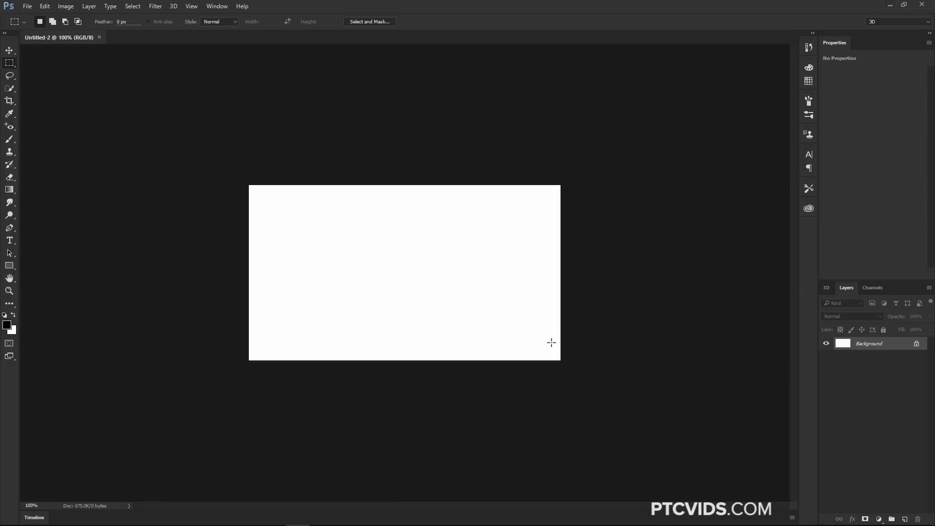
Show the Timeline panel and create a video timeline for Untitled-2
left_click(215, 6)
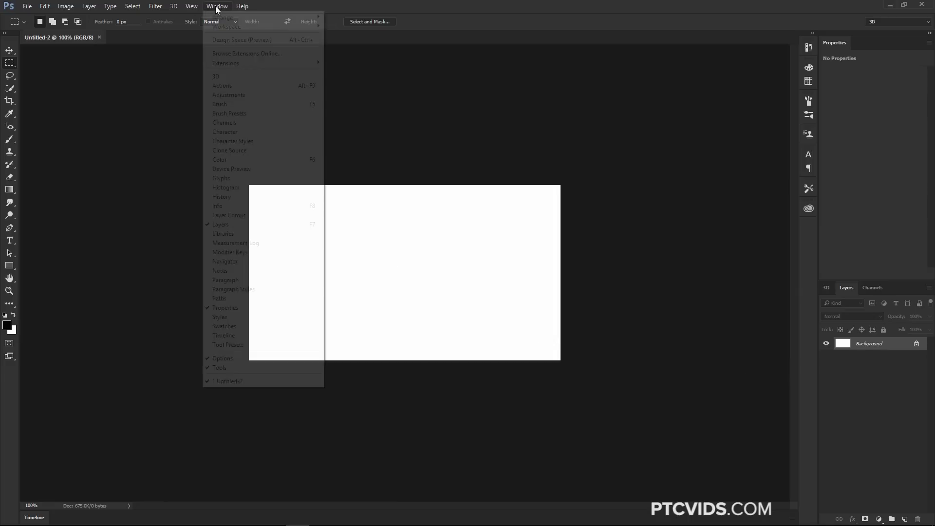
left_click(238, 335)
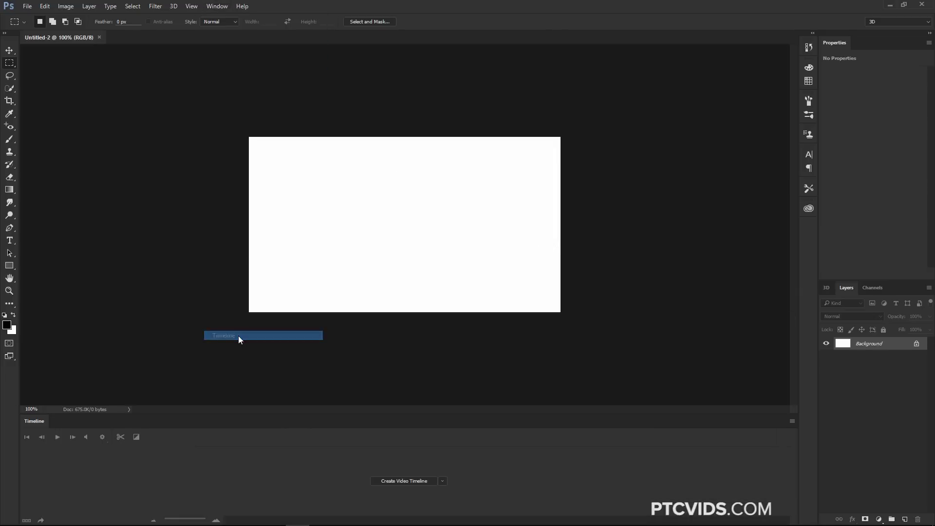
left_click(408, 482)
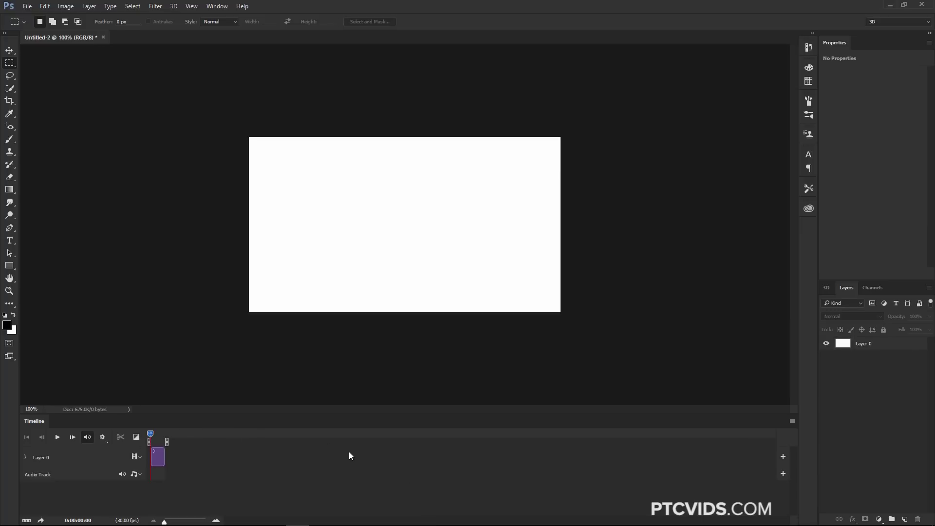
Place liquify-face-video.mp4 as a linked file, then delete the blank Layer 0
left_click(27, 7)
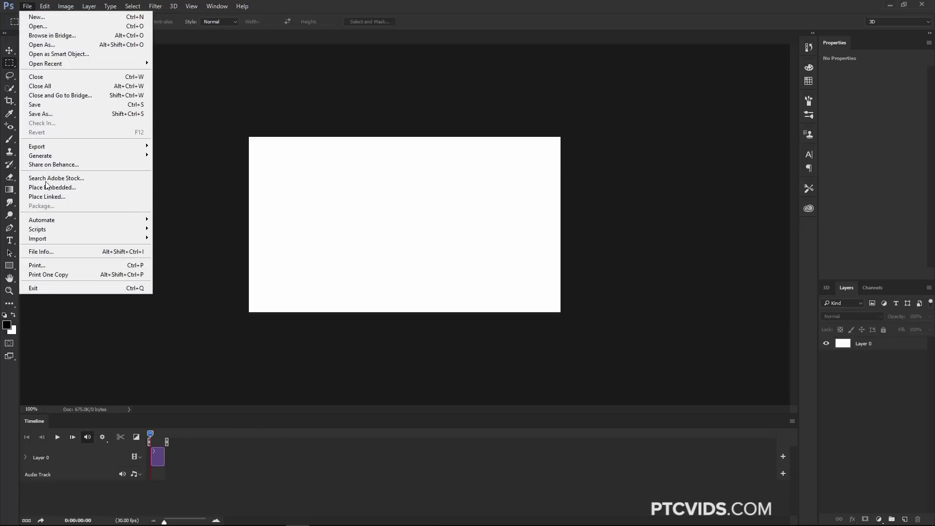
left_click(46, 197)
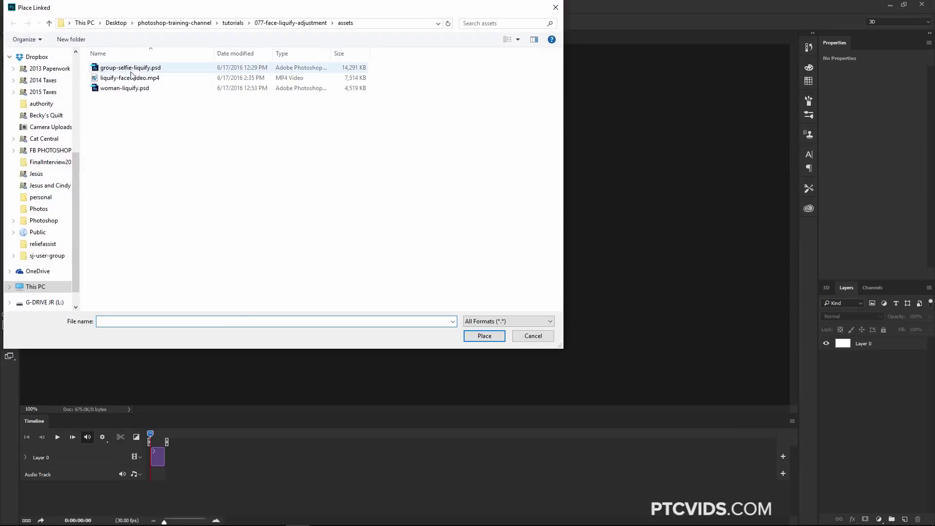
left_click(138, 80)
left_click(503, 341)
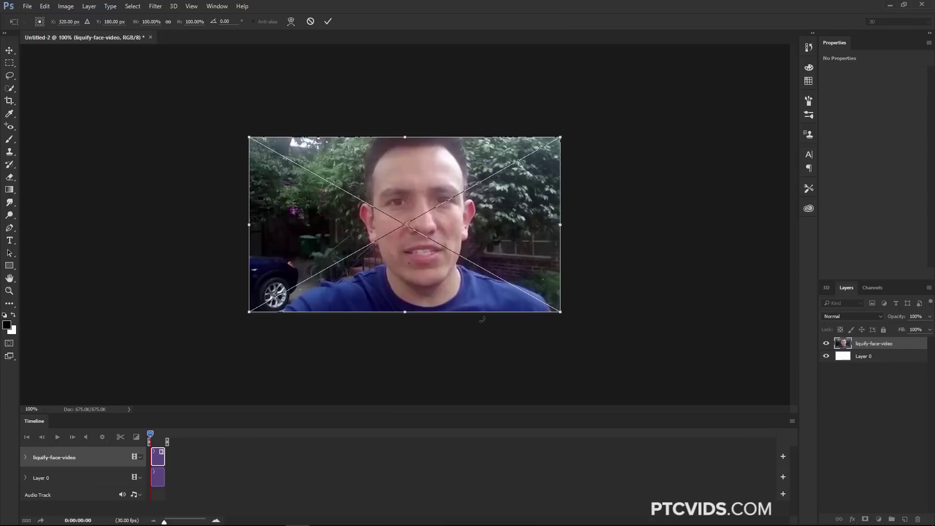
key("Return")
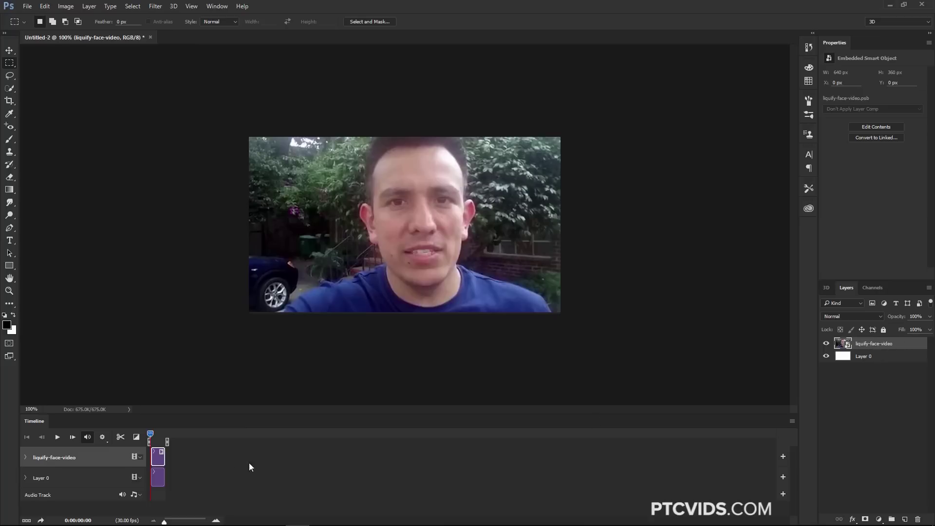
left_click(875, 357)
key("Delete")
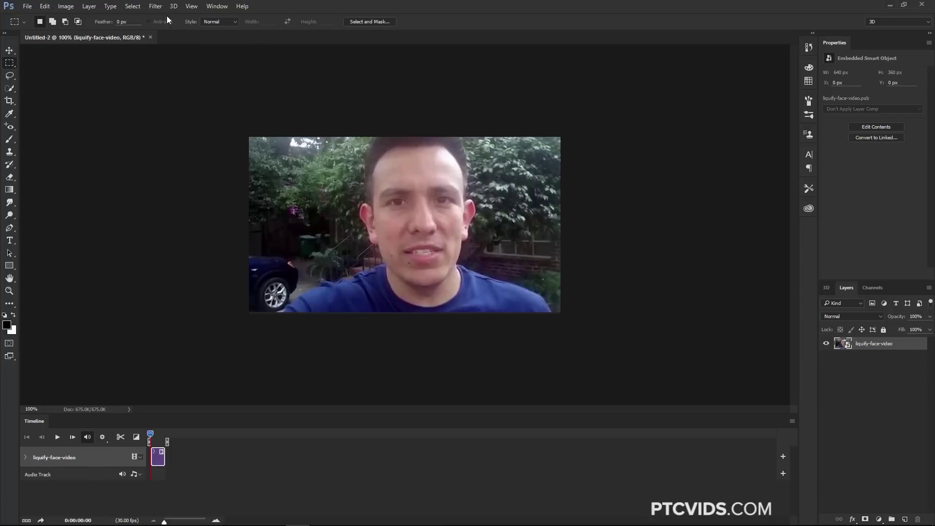
Apply Liquify with Eye Height and Width 100, Chin Height -100, Jawline 100, then play the clip
left_click(156, 6)
left_click(166, 81)
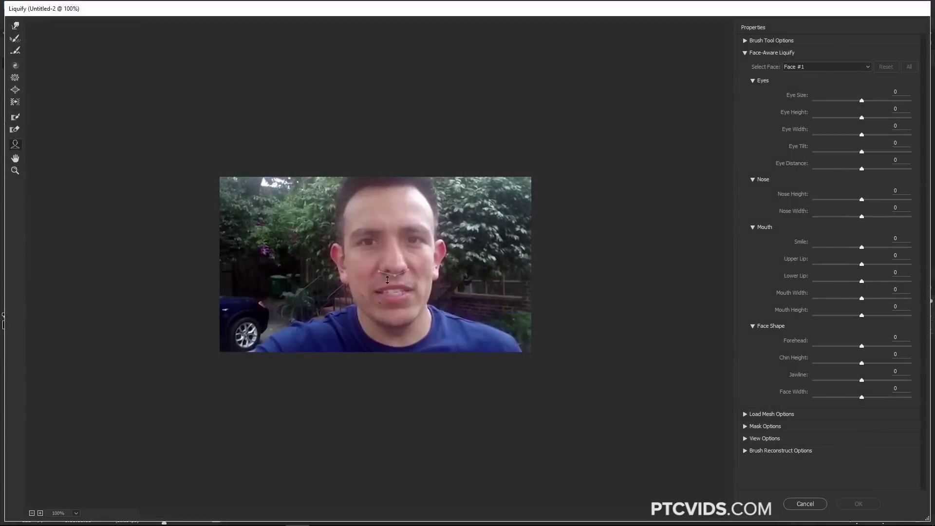
left_click_drag(414, 240, 422, 258)
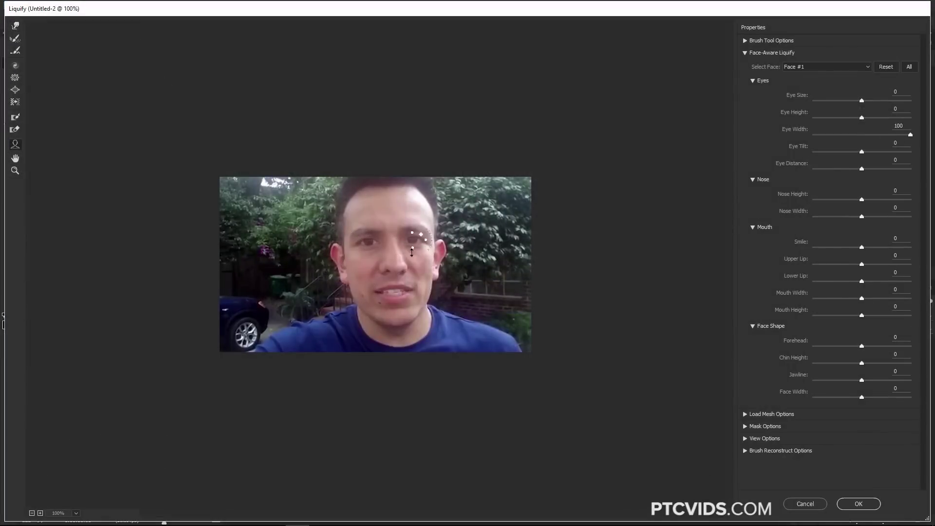
left_click_drag(394, 339, 445, 317)
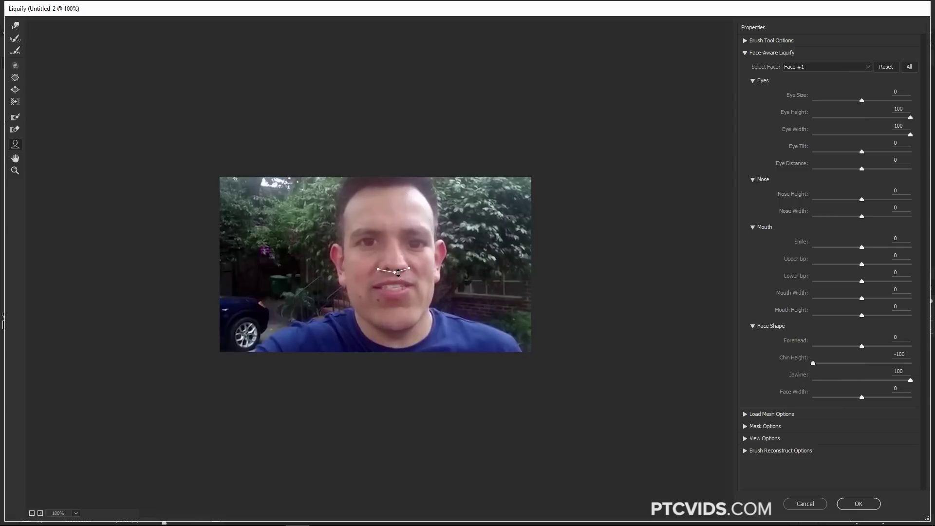
left_click(859, 503)
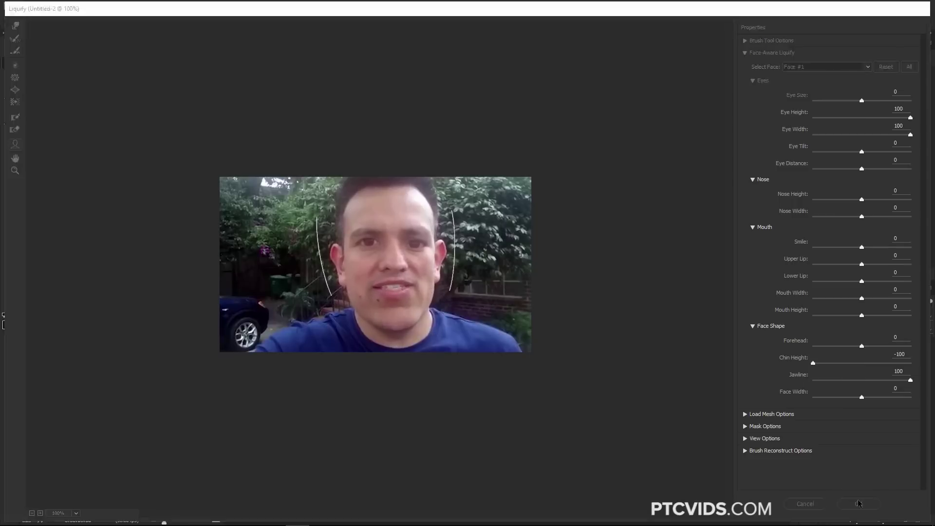
left_click(58, 437)
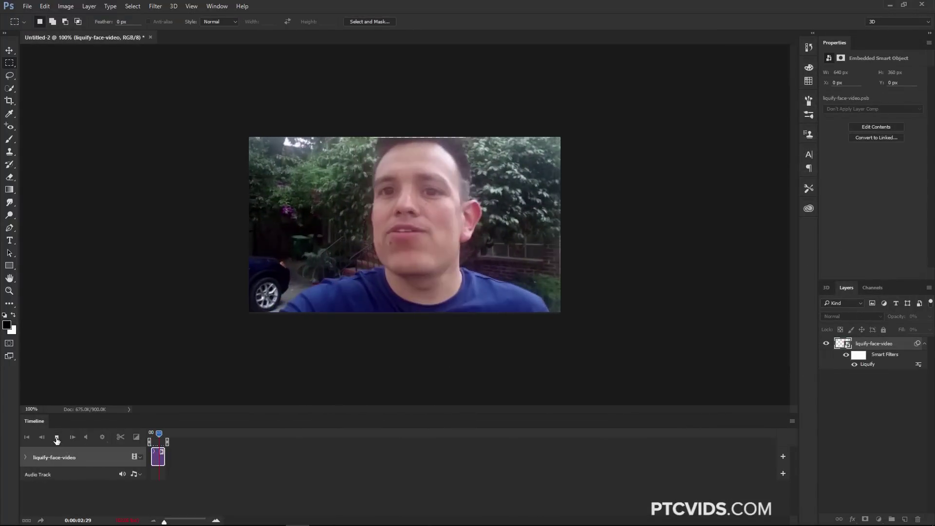
Stop playback, stretch the timeline, and scrub the clip back to 02:10
left_click(57, 438)
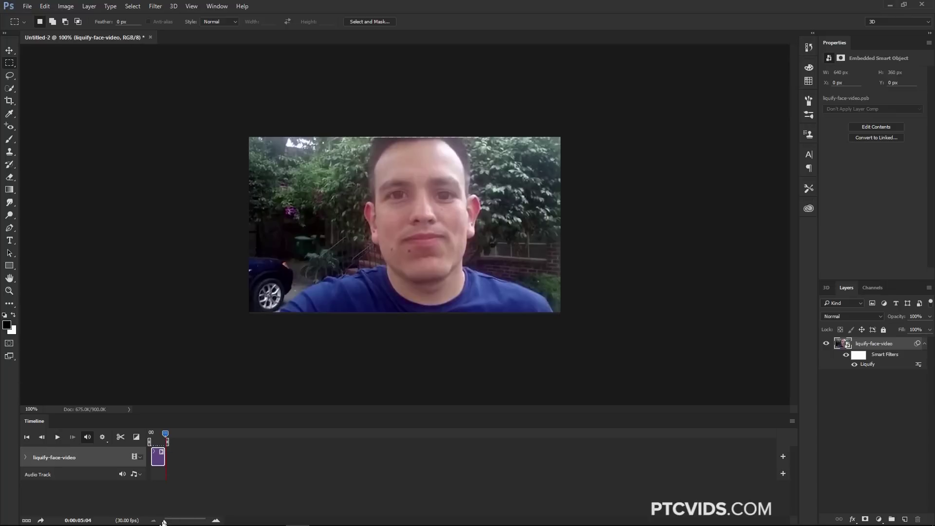
left_click_drag(164, 522, 178, 522)
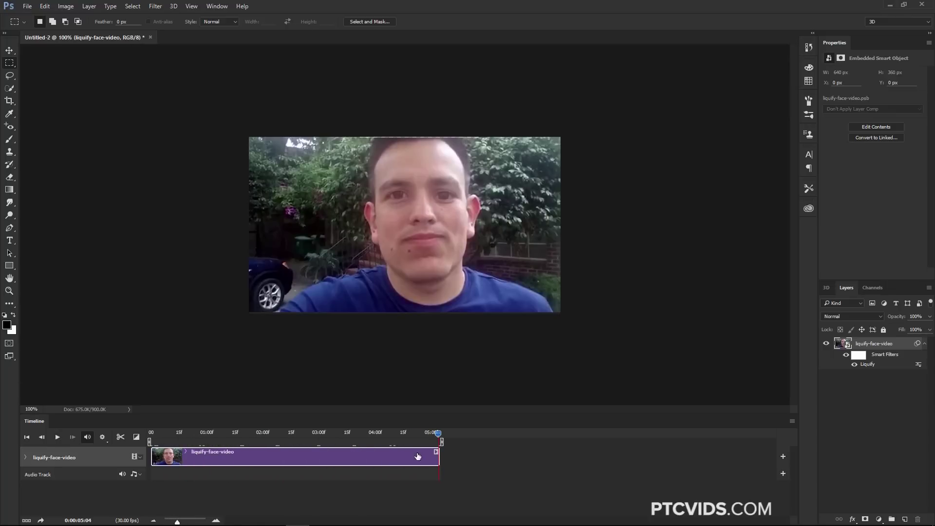
left_click(389, 435)
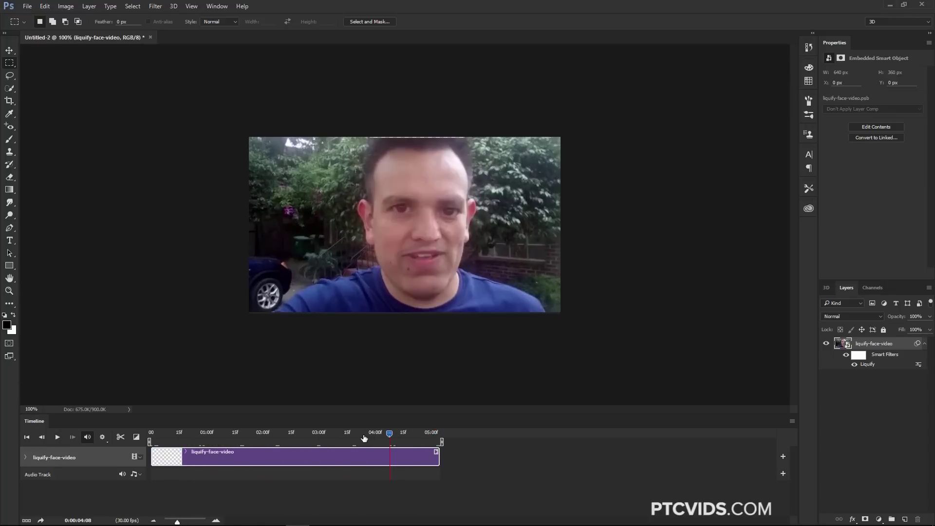
left_click_drag(365, 439, 260, 435)
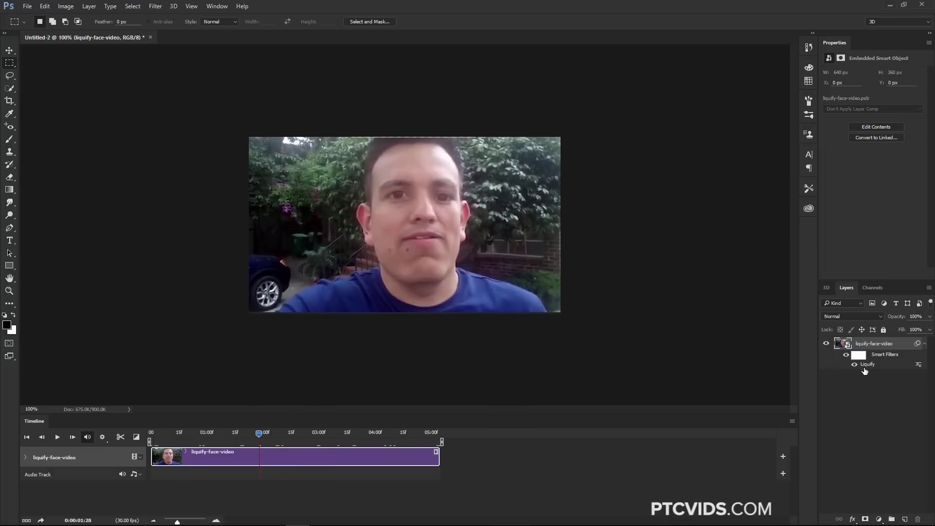
Hide the smart filters and play the clip from the start without Liquify for comparison
left_click(847, 357)
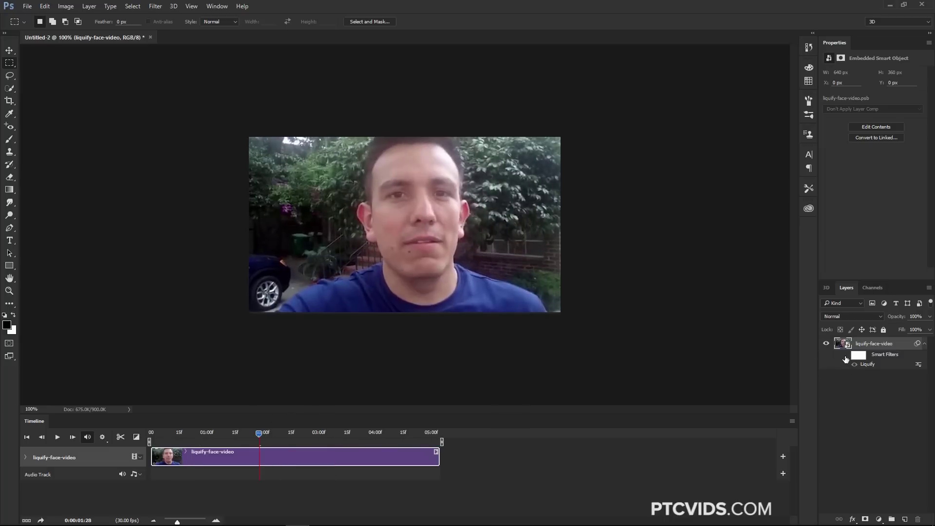
left_click_drag(252, 433, 150, 442)
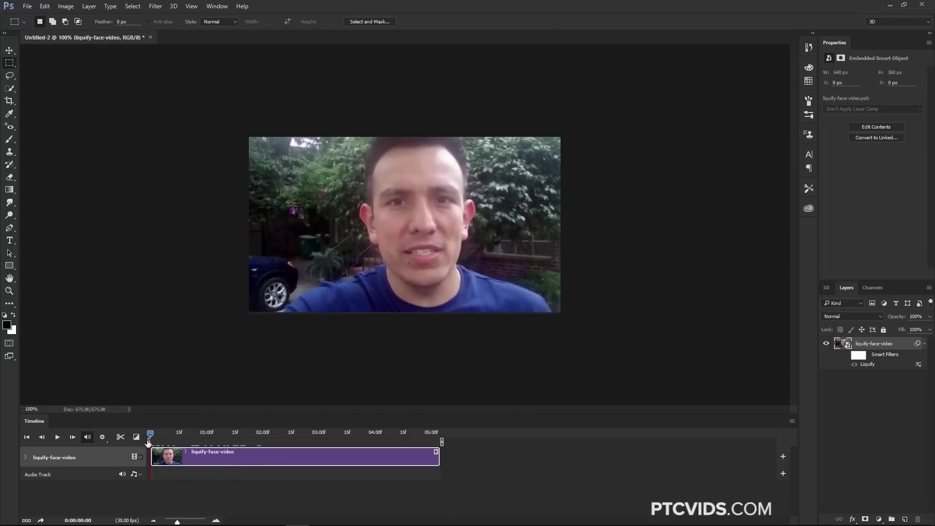
left_click(57, 437)
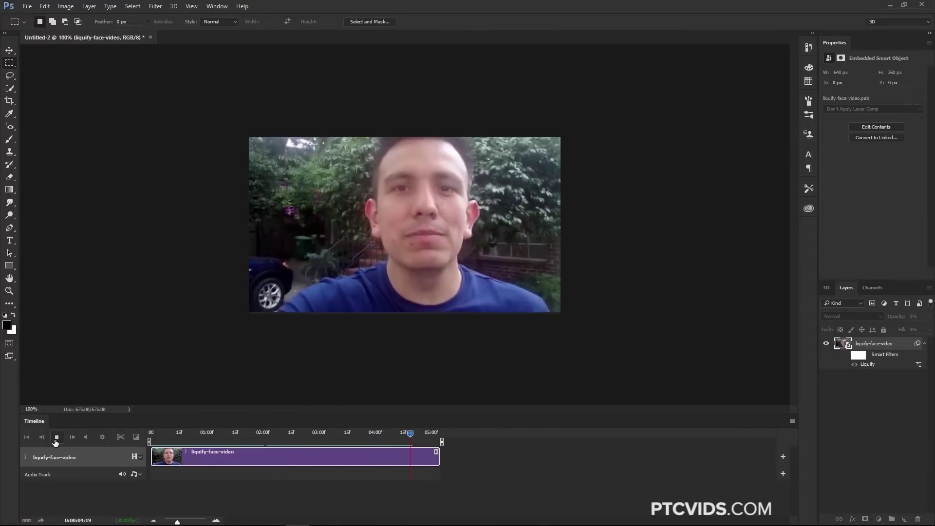
left_click(57, 437)
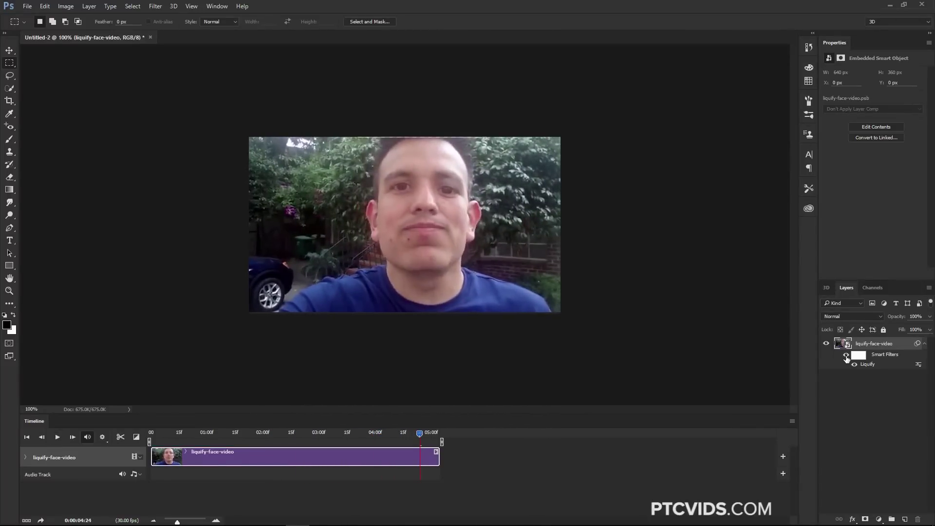
left_click_drag(421, 435, 157, 433)
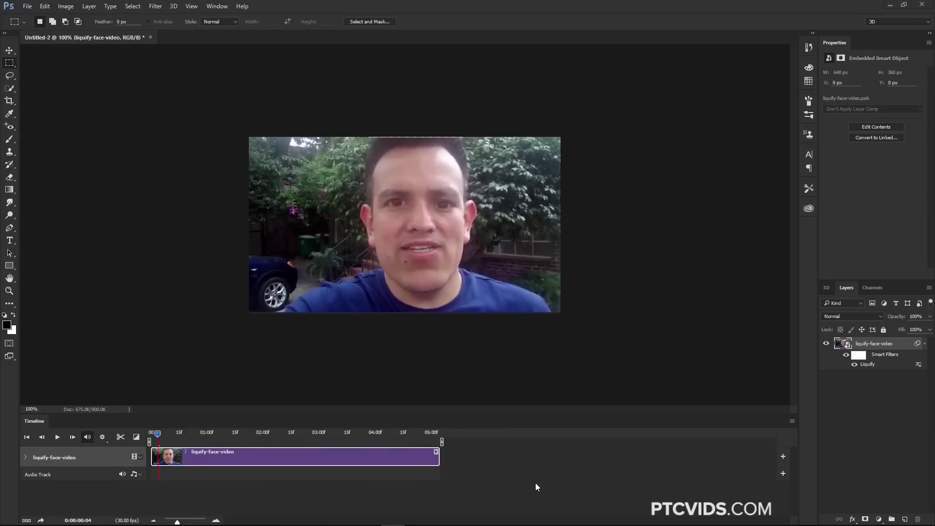
Open Render Video from the Timeline panel menu for H.264 High Quality output
left_click(793, 422)
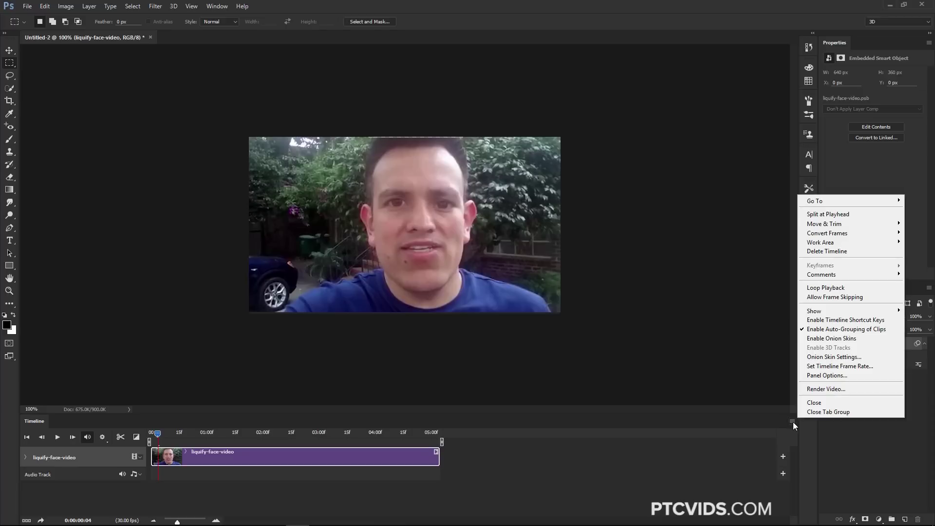
left_click(831, 389)
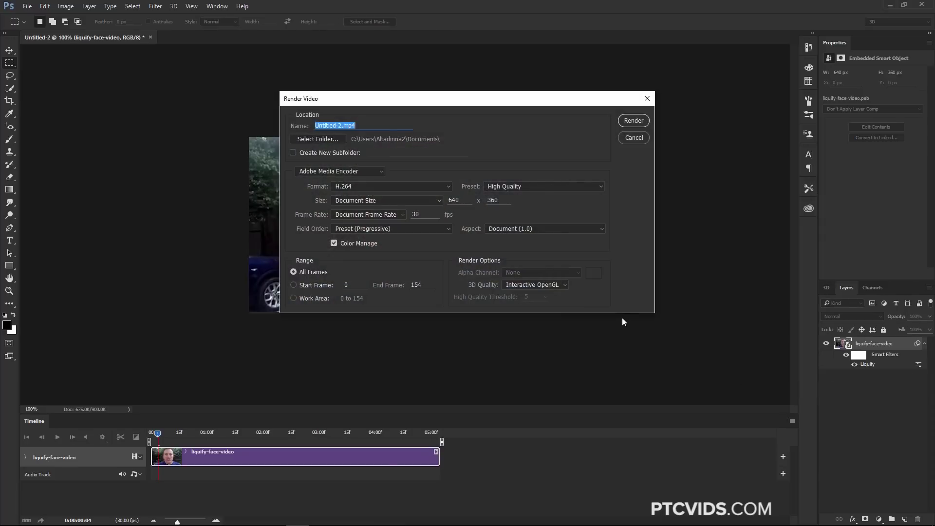